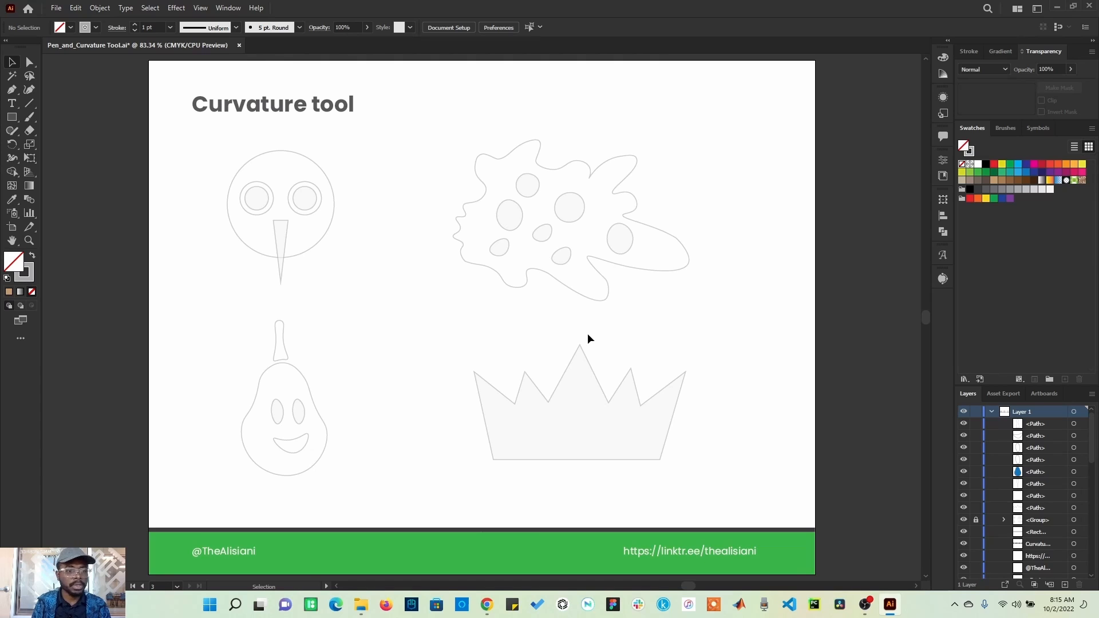
Draw a closed round practice shape about 119 by 122 pt with the Curvature tool, between the bird head and the splash template.
click(26, 92)
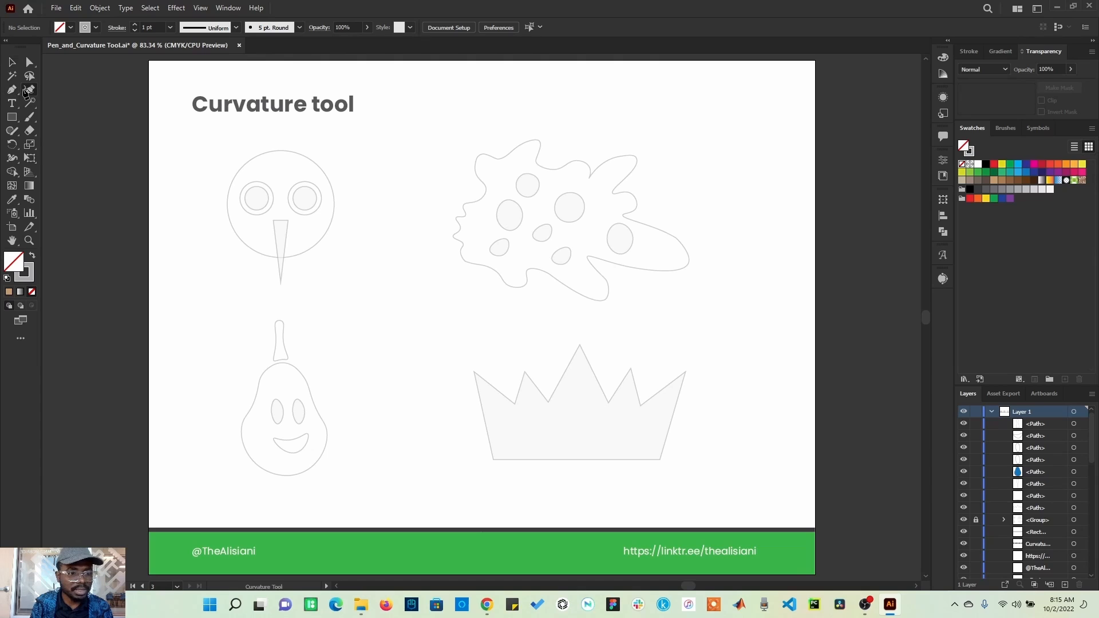
click(446, 197)
click(417, 268)
click(350, 235)
click(371, 175)
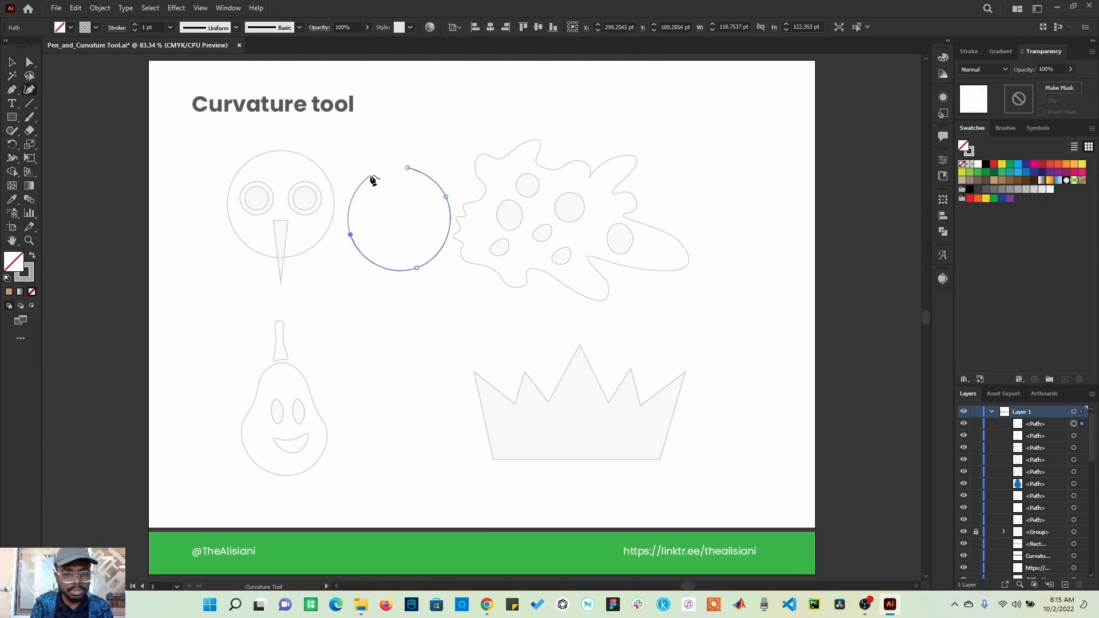
click(408, 168)
Draw a closed tilted oval practice shape about 126 by 89 pt with the Curvature tool, overlapping the practice circle's upper edge.
click(437, 117)
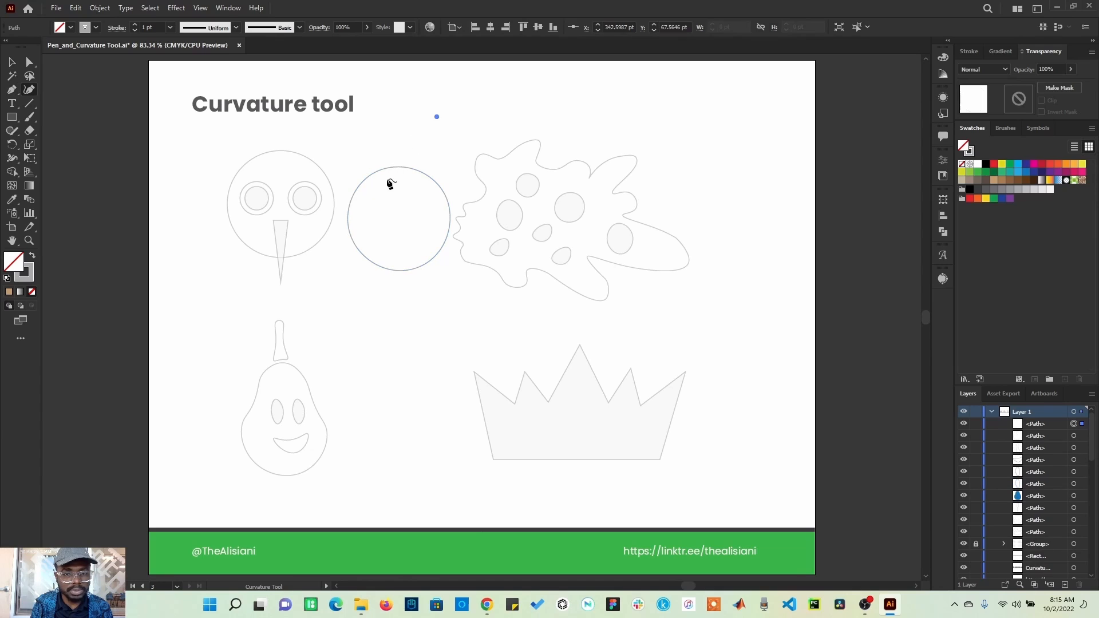
click(387, 181)
click(454, 168)
click(490, 118)
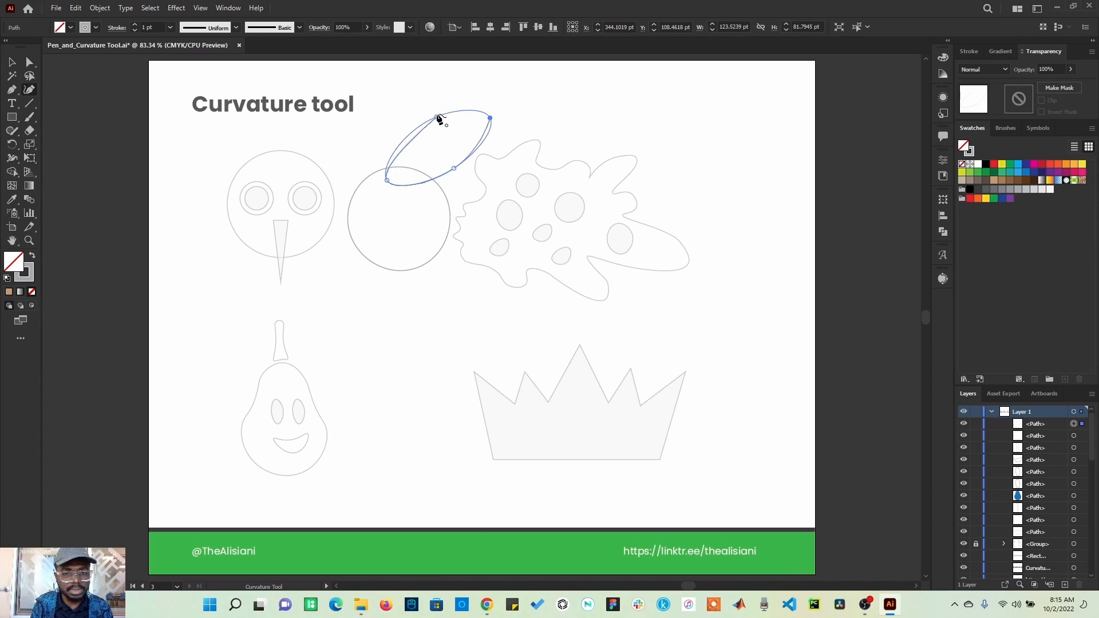
click(437, 118)
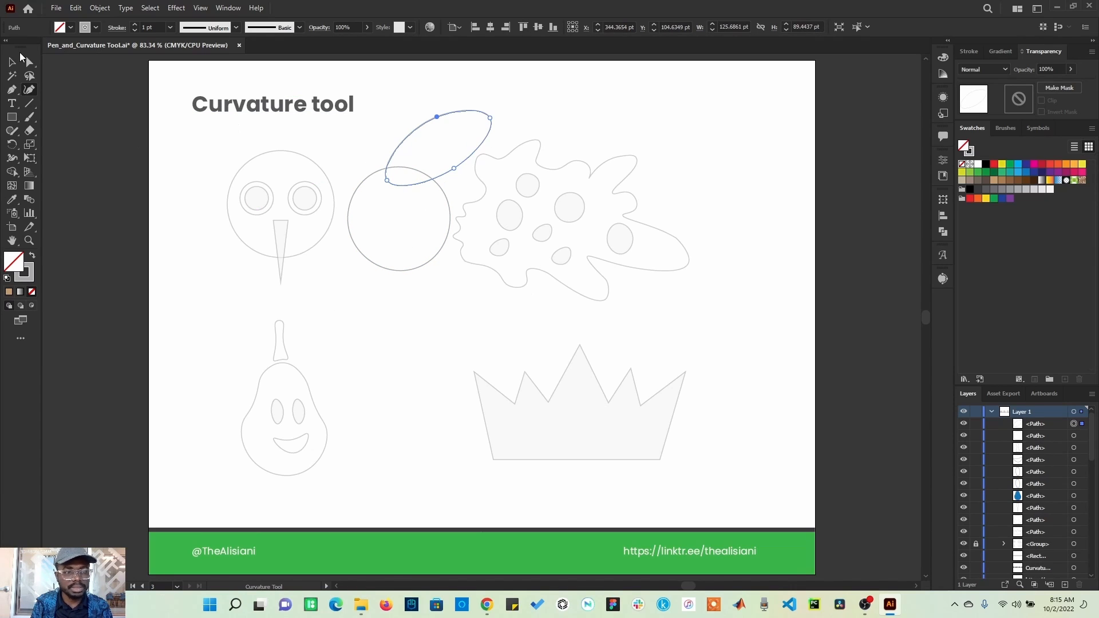
Delete both practice shapes, the circle and the tilted oval.
click(17, 63)
drag(366, 142, 444, 255)
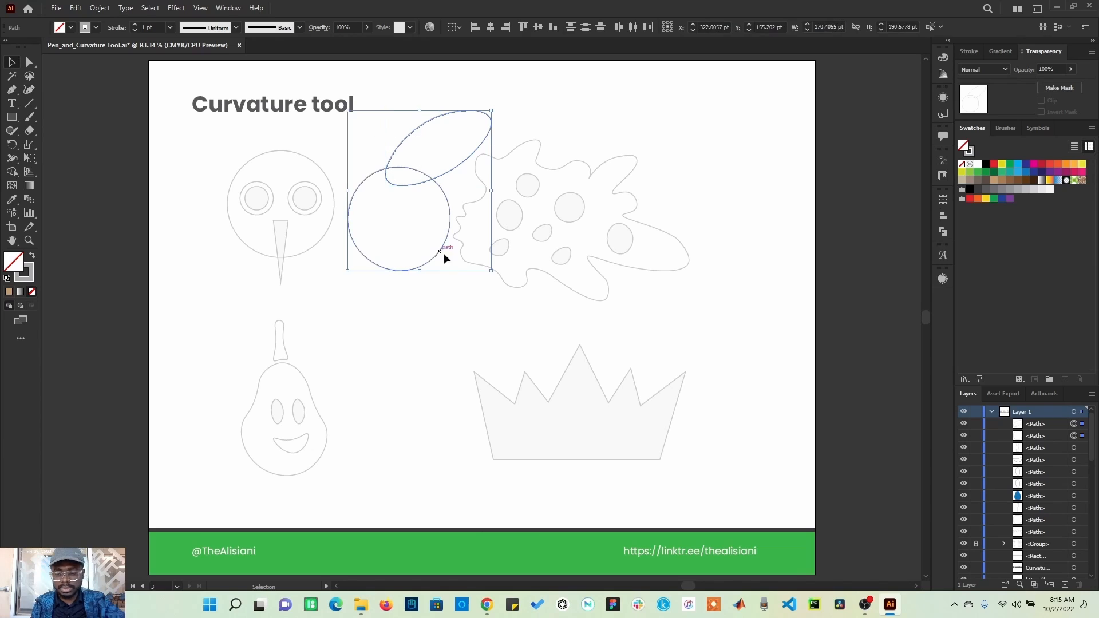
key(Delete)
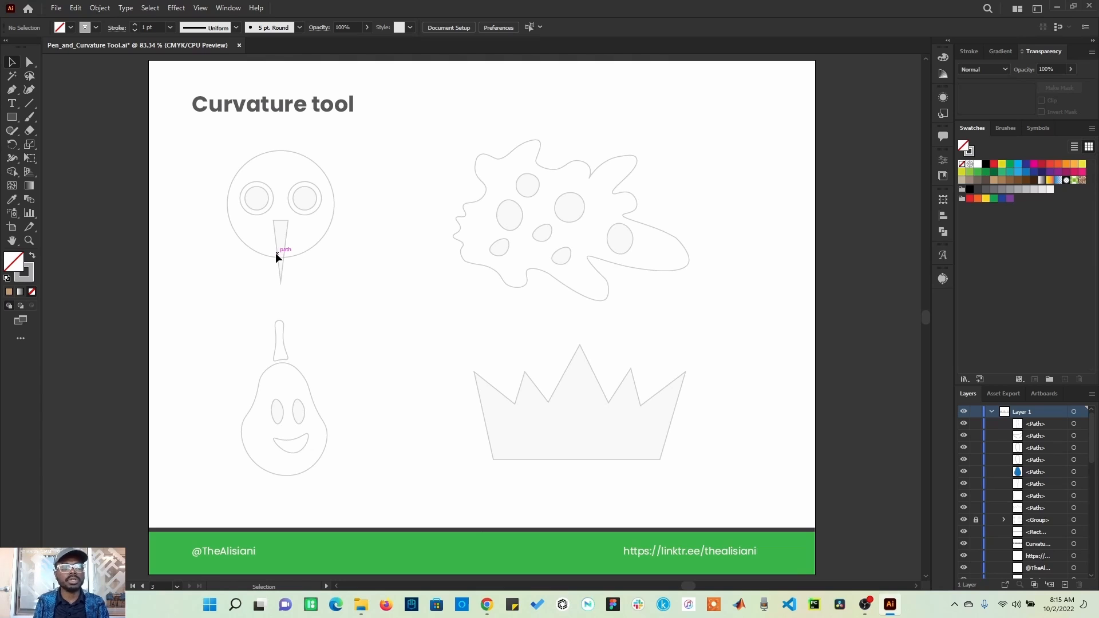
Trace the bird's head circle with the Curvature tool as a closed path of four points, about 127 pt across.
click(31, 93)
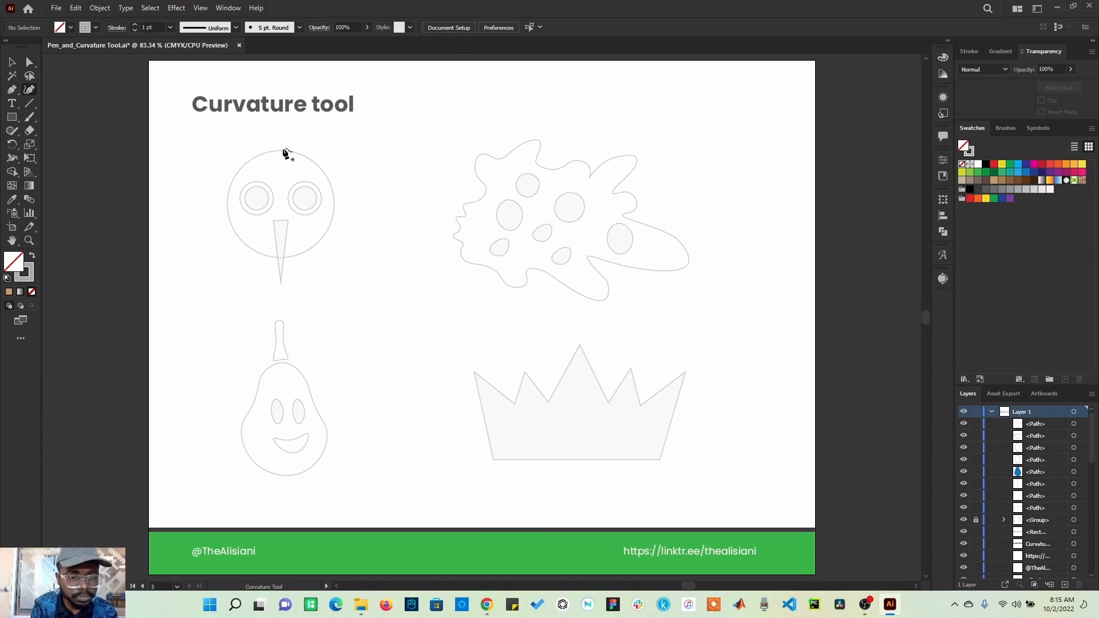
click(281, 151)
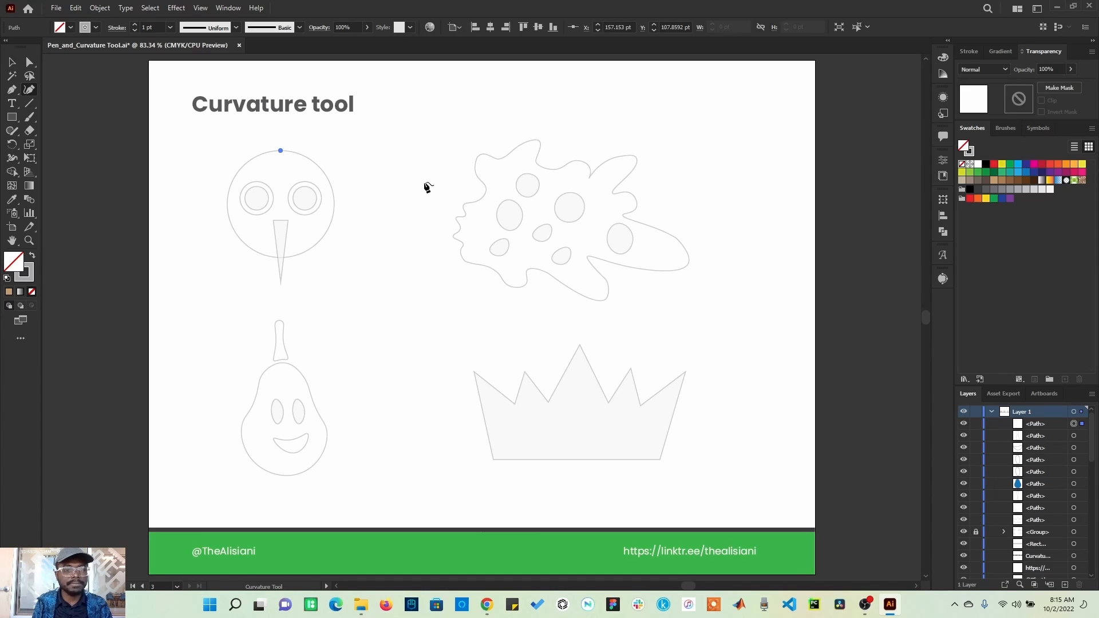
click(334, 208)
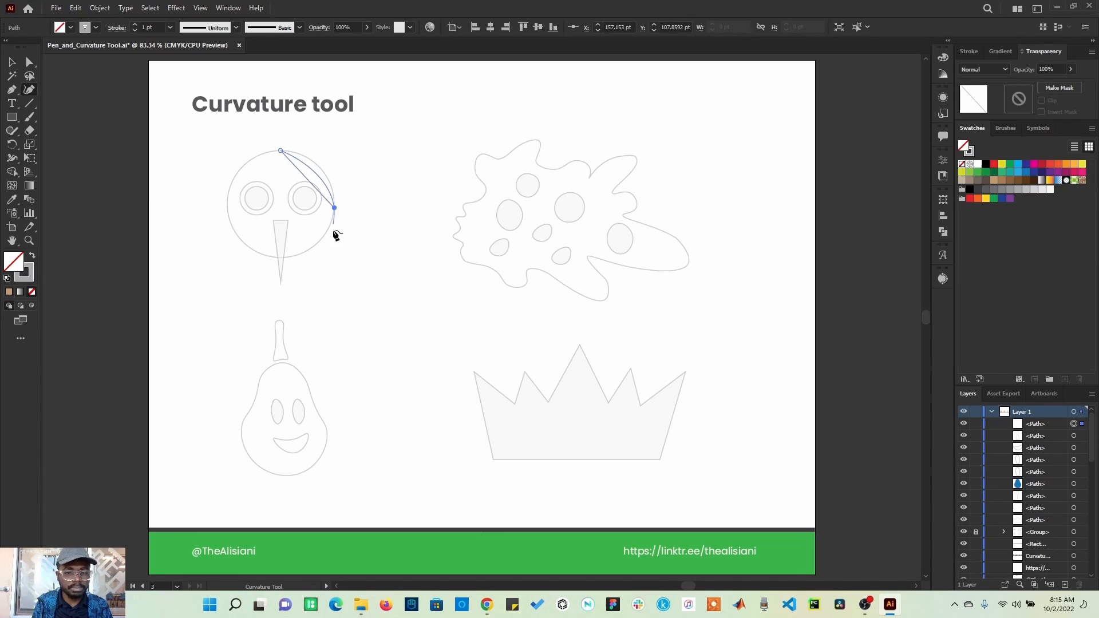
click(281, 257)
click(228, 194)
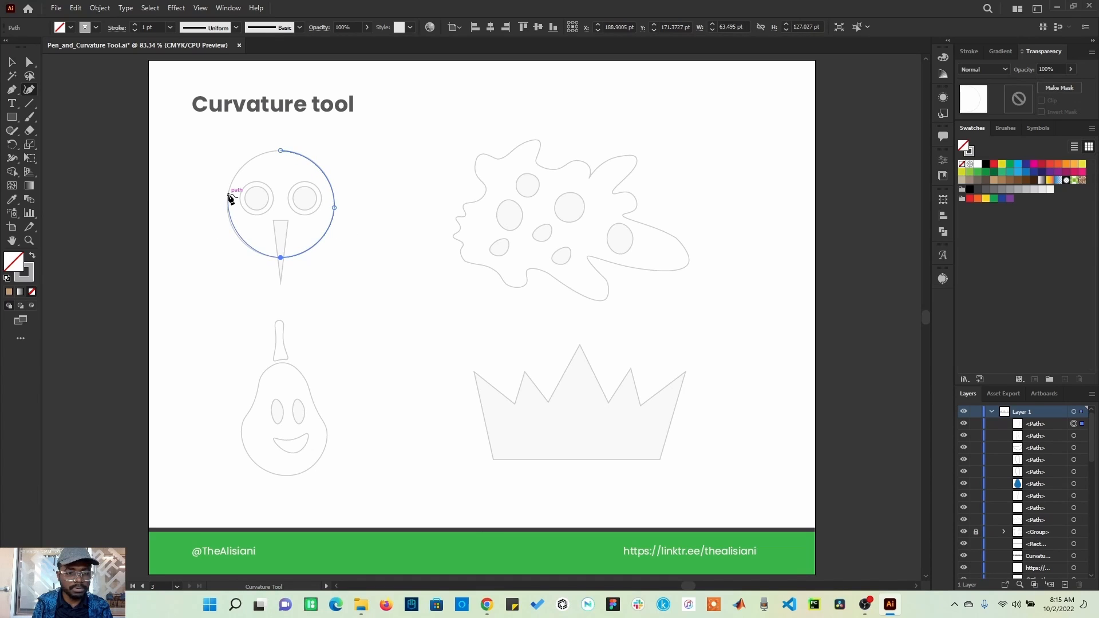
click(281, 152)
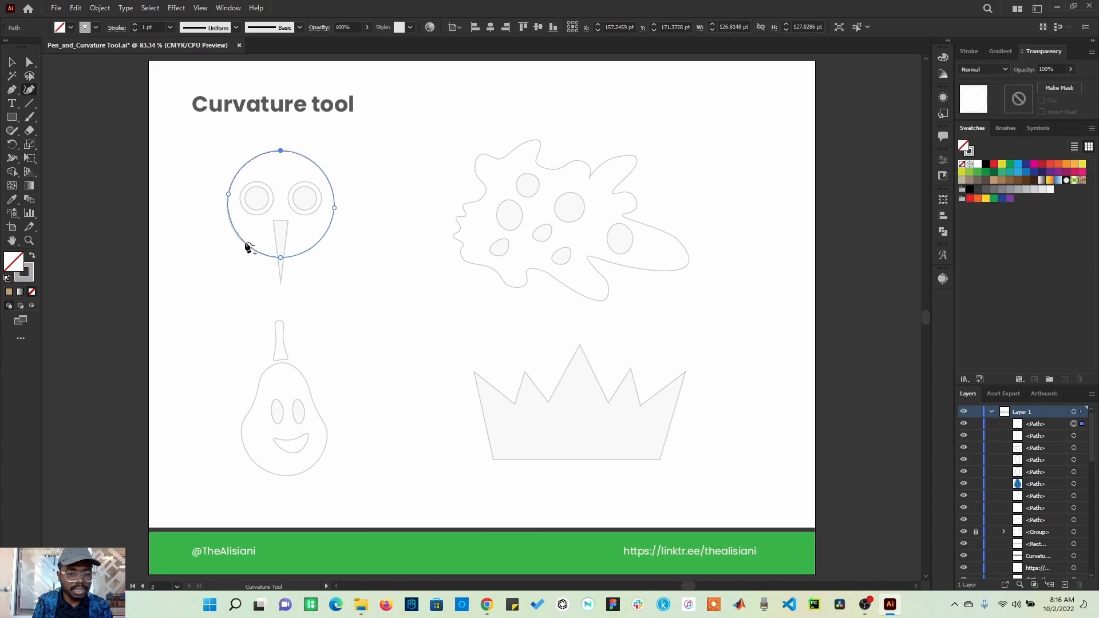
Adjust the left anchor point and its curve handle on the traced head outline to fit the template circle.
click(29, 62)
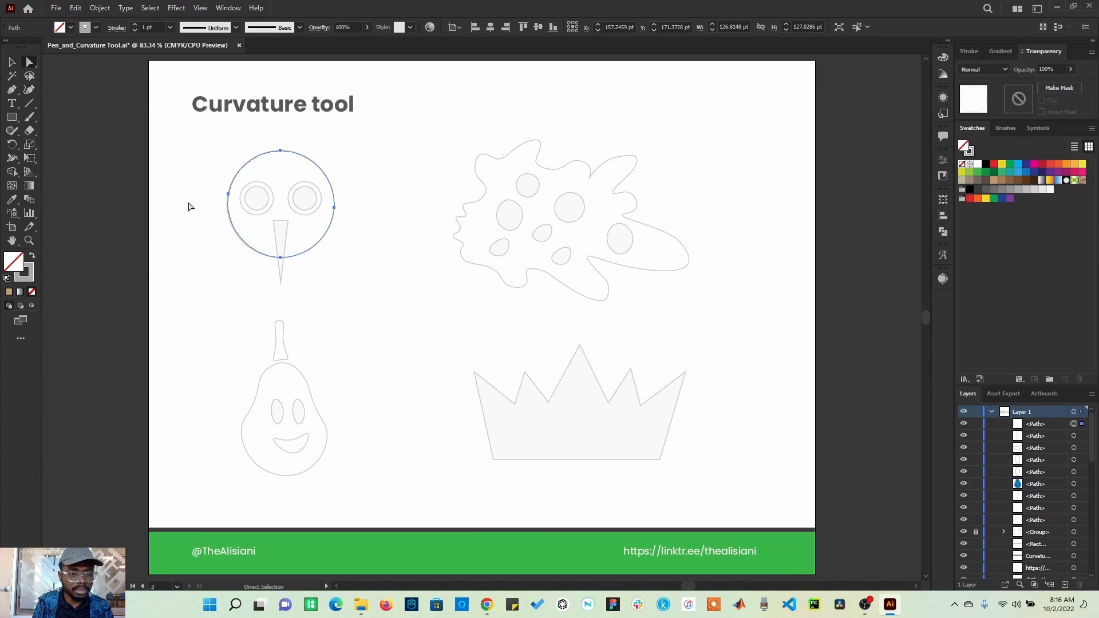
click(228, 194)
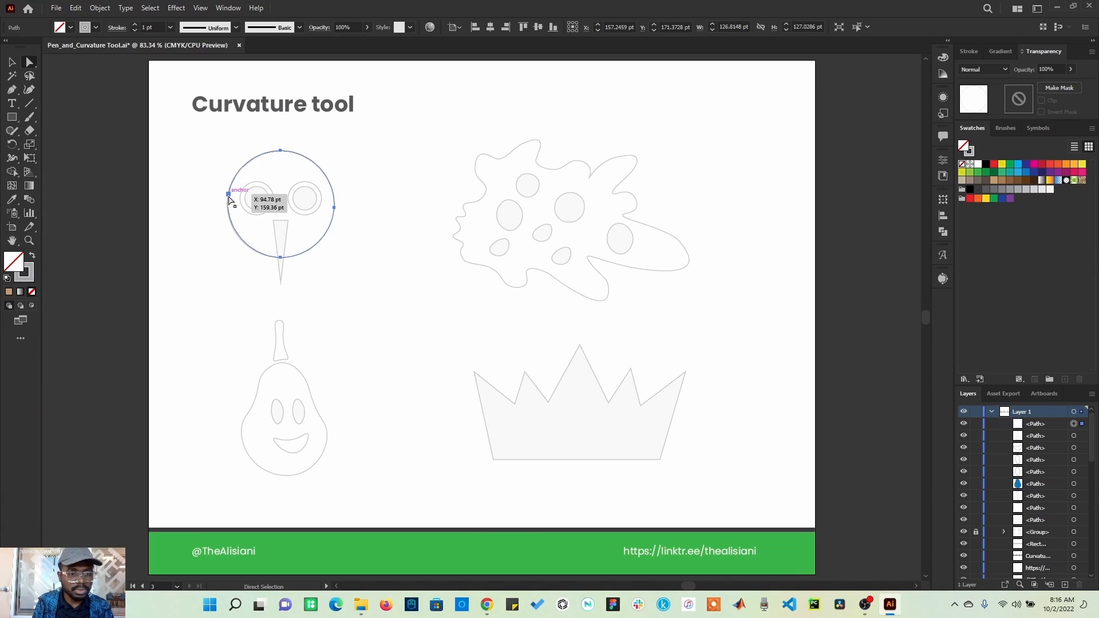
drag(228, 200, 231, 169)
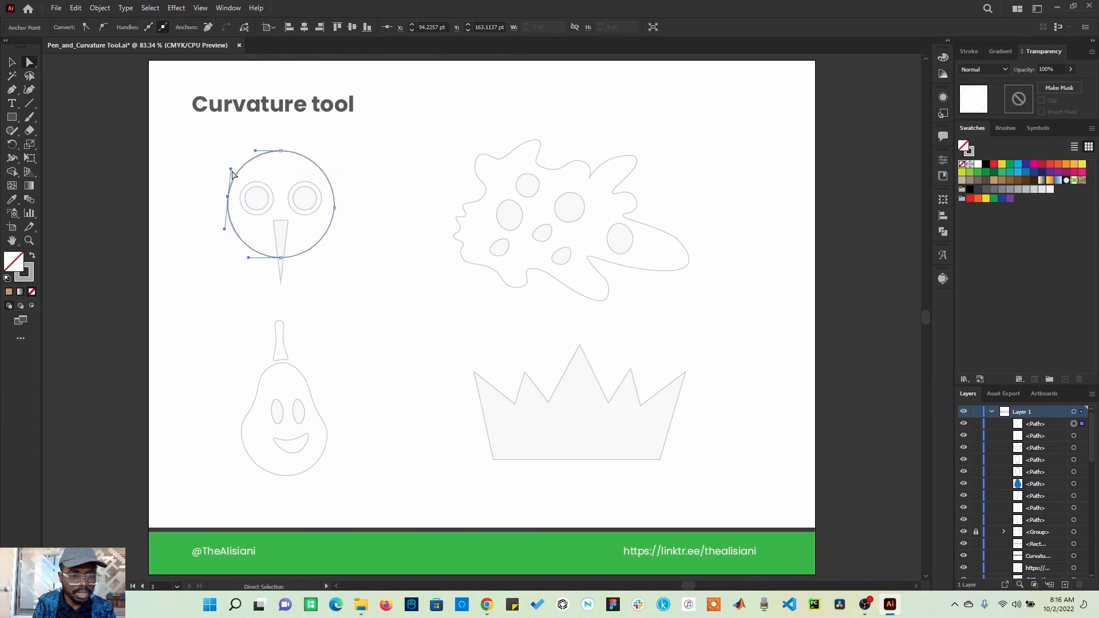
click(355, 260)
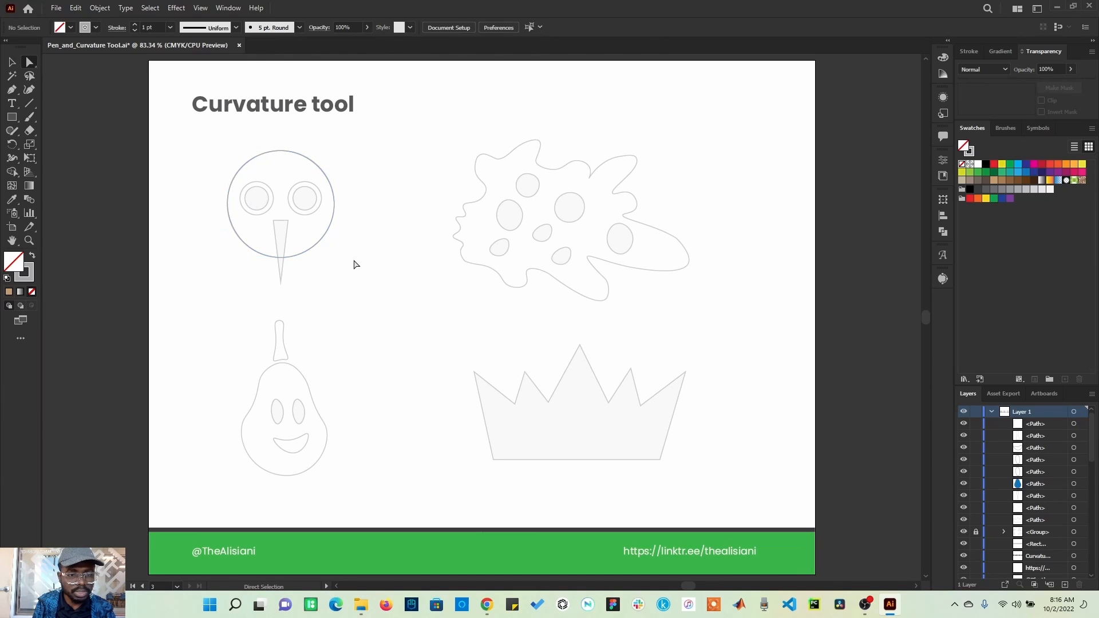
Trace the outer ring of the bird's left eye with the Curvature tool as a closed circle about 40 pt across.
click(30, 91)
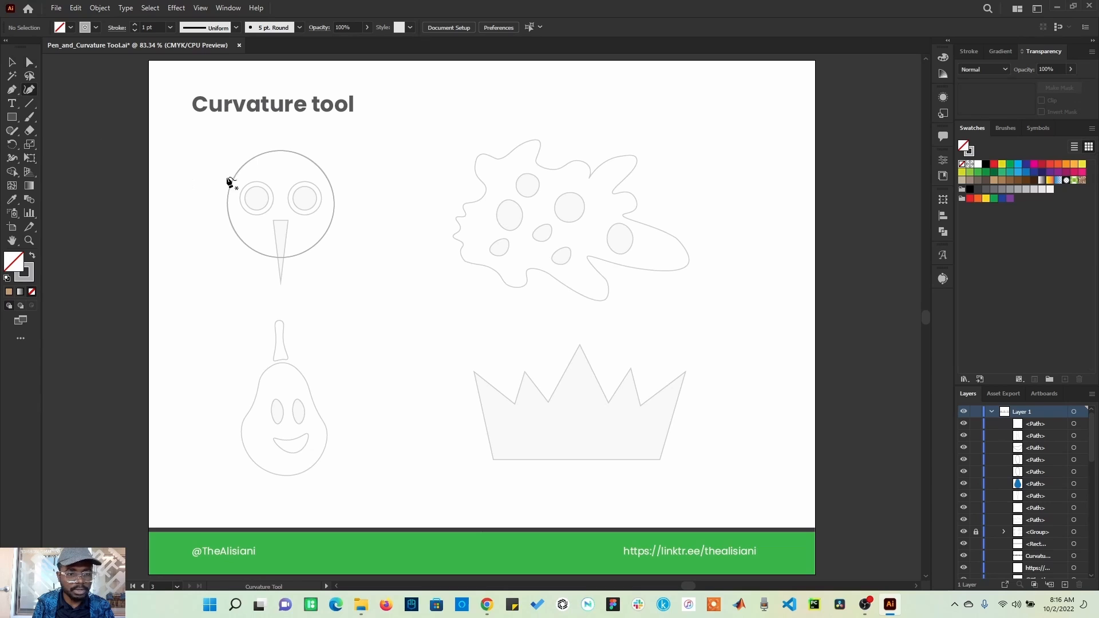
click(30, 240)
drag(227, 139, 353, 299)
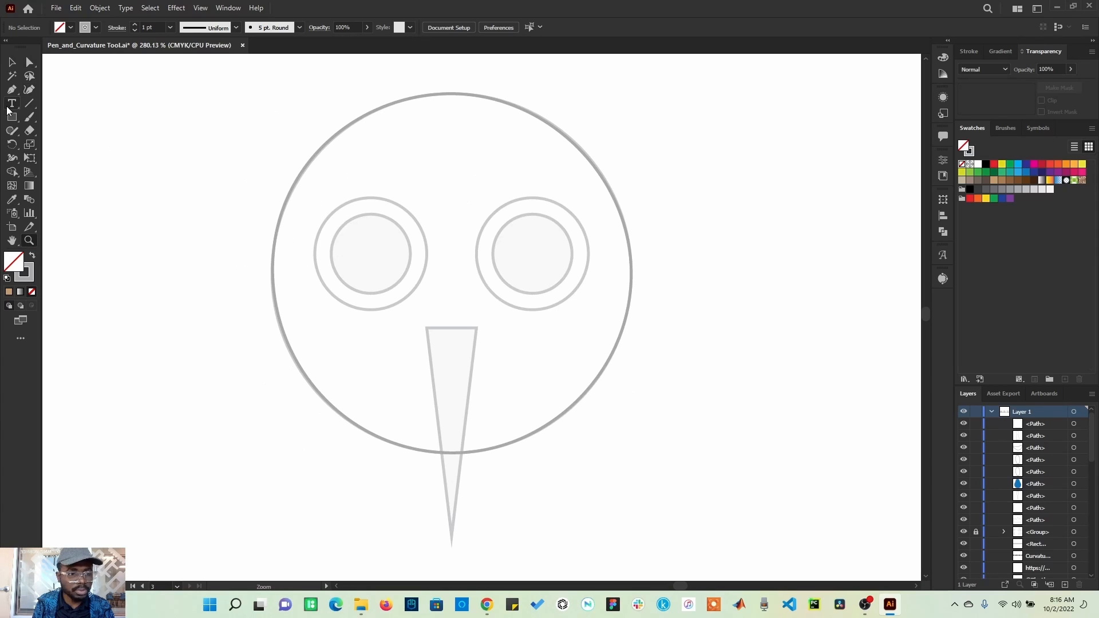
click(31, 89)
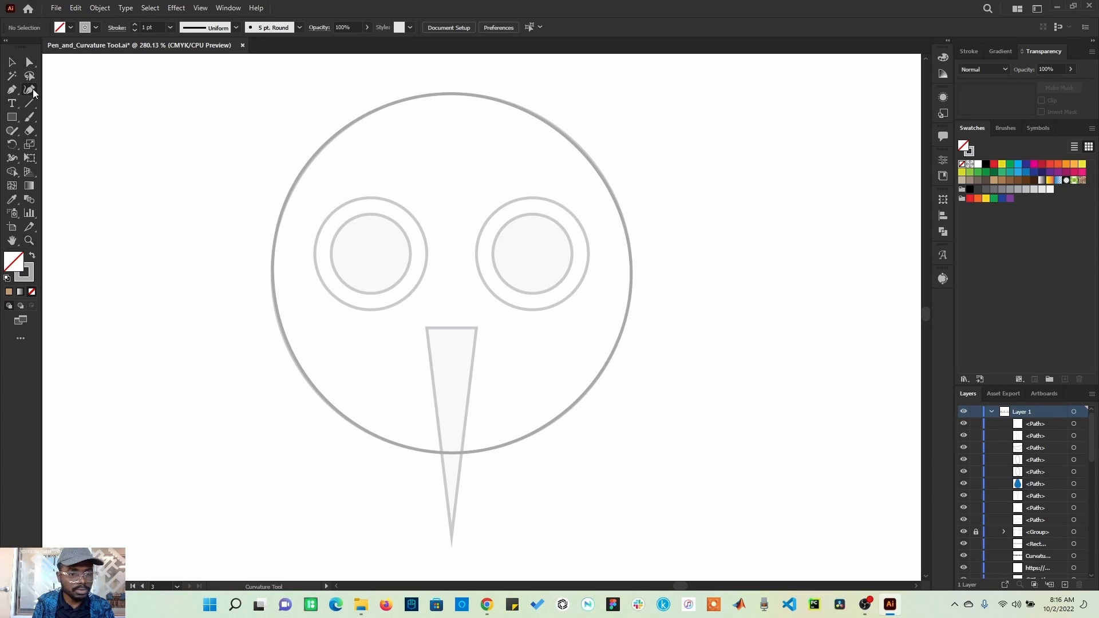
click(373, 199)
click(426, 261)
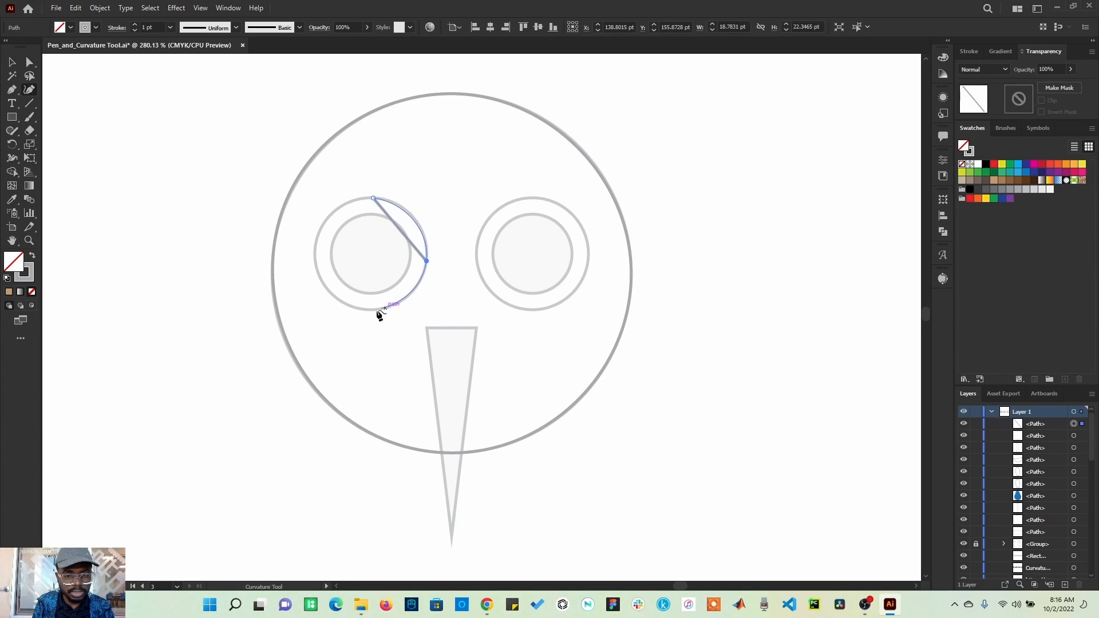
click(357, 308)
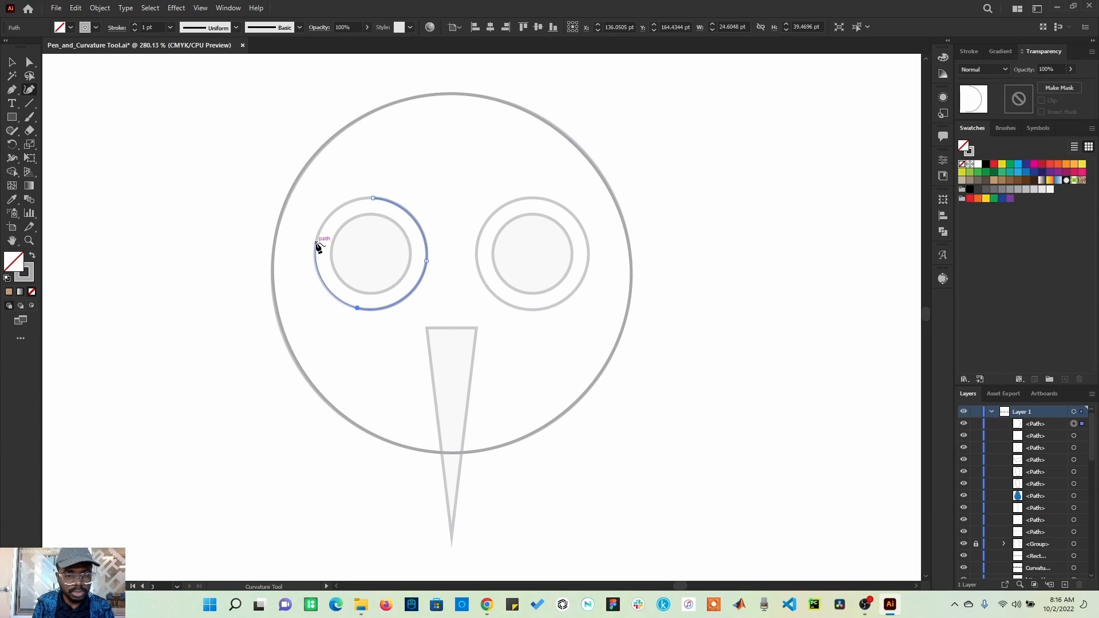
click(316, 246)
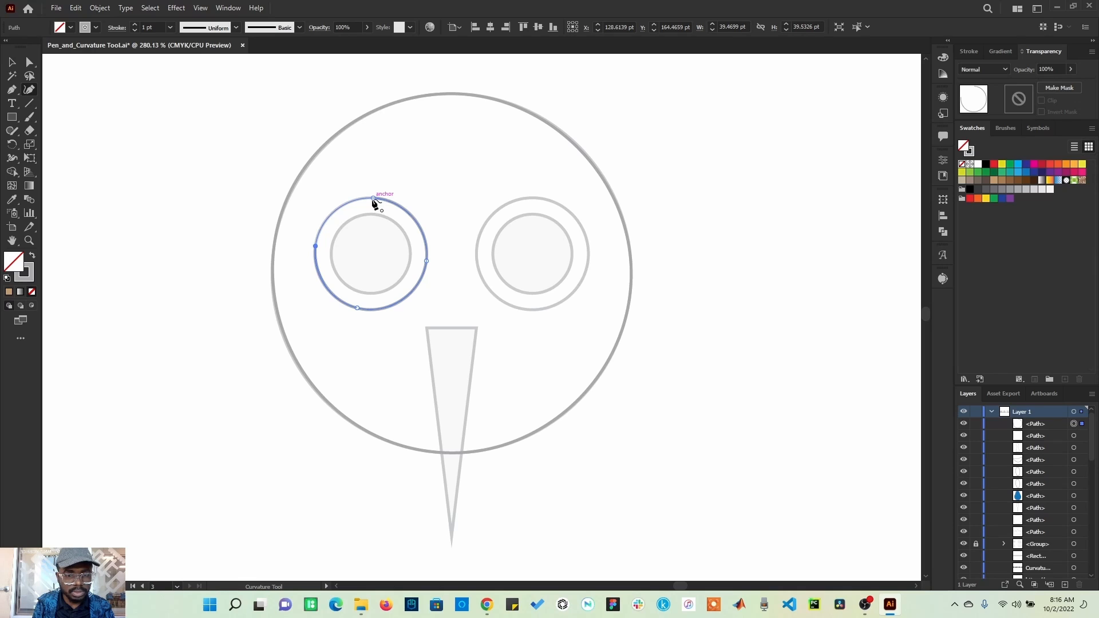
click(373, 199)
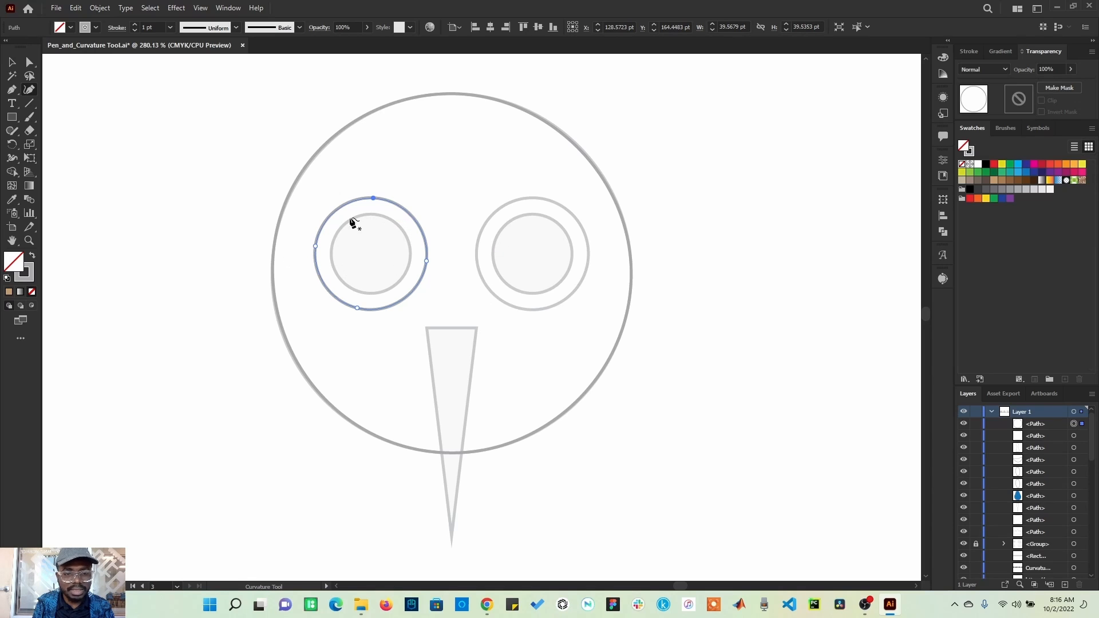
Trace the inner circle of the bird's left eye with the Curvature tool as a closed path about 28 pt across.
click(374, 214)
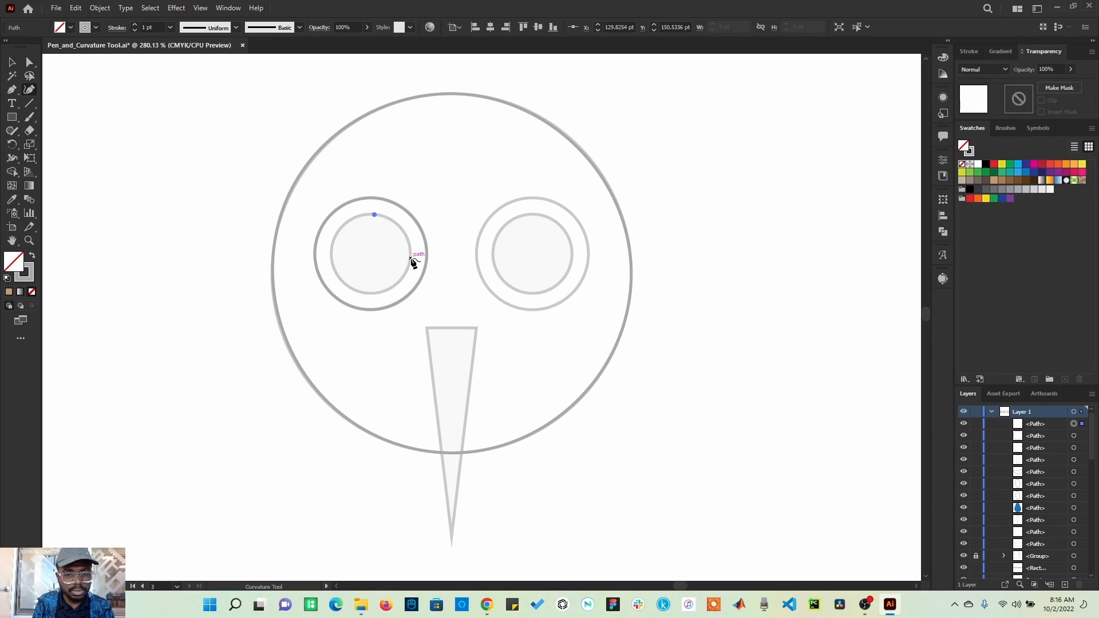
click(411, 258)
click(361, 292)
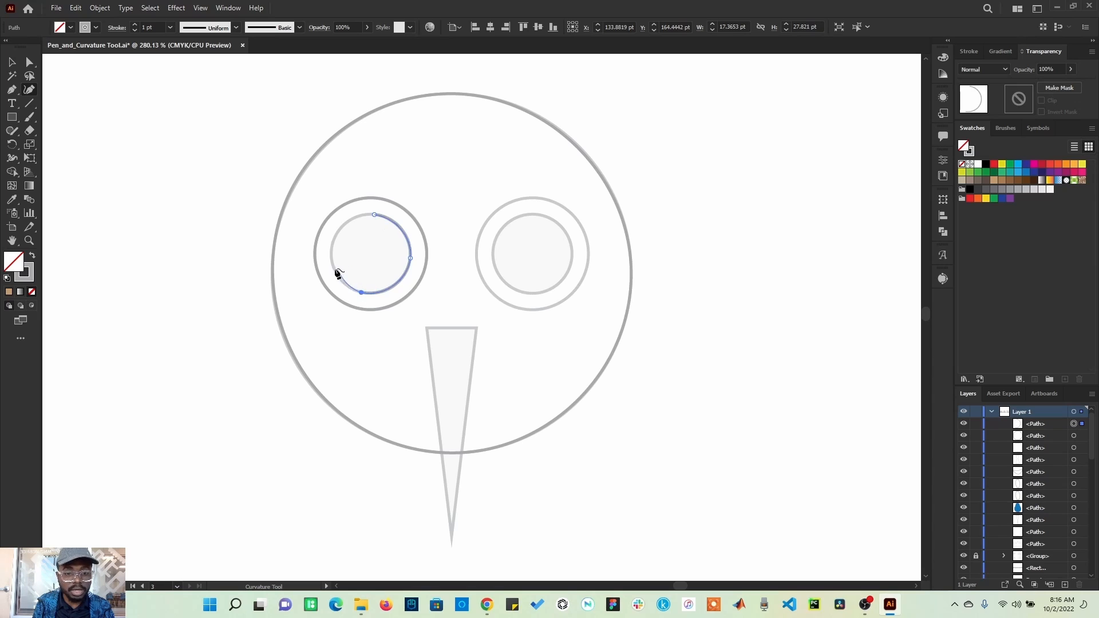
click(332, 251)
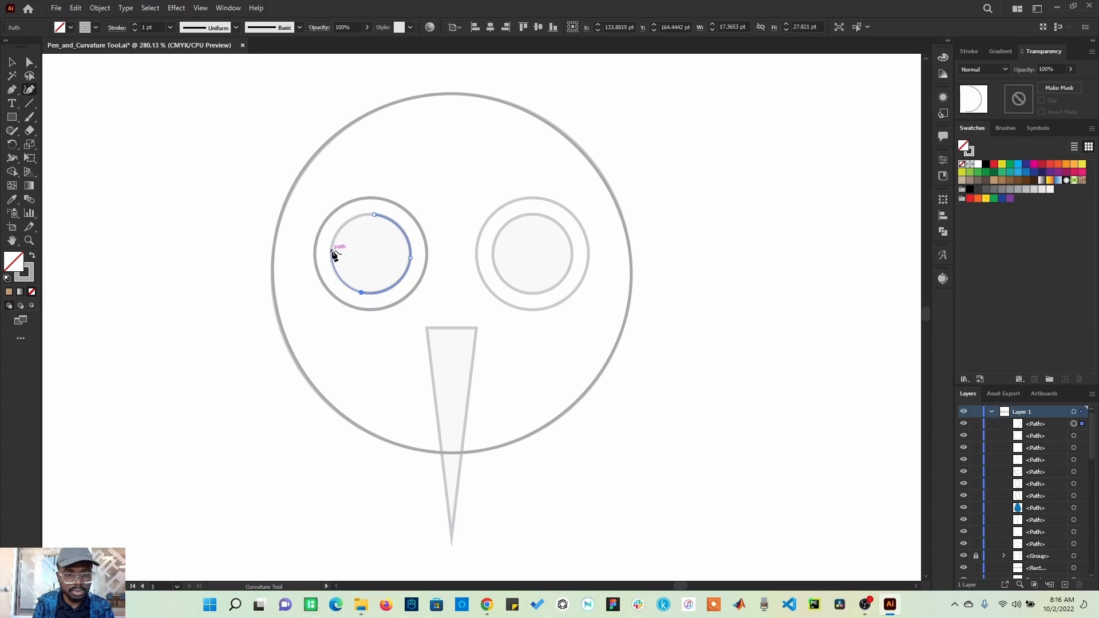
click(375, 215)
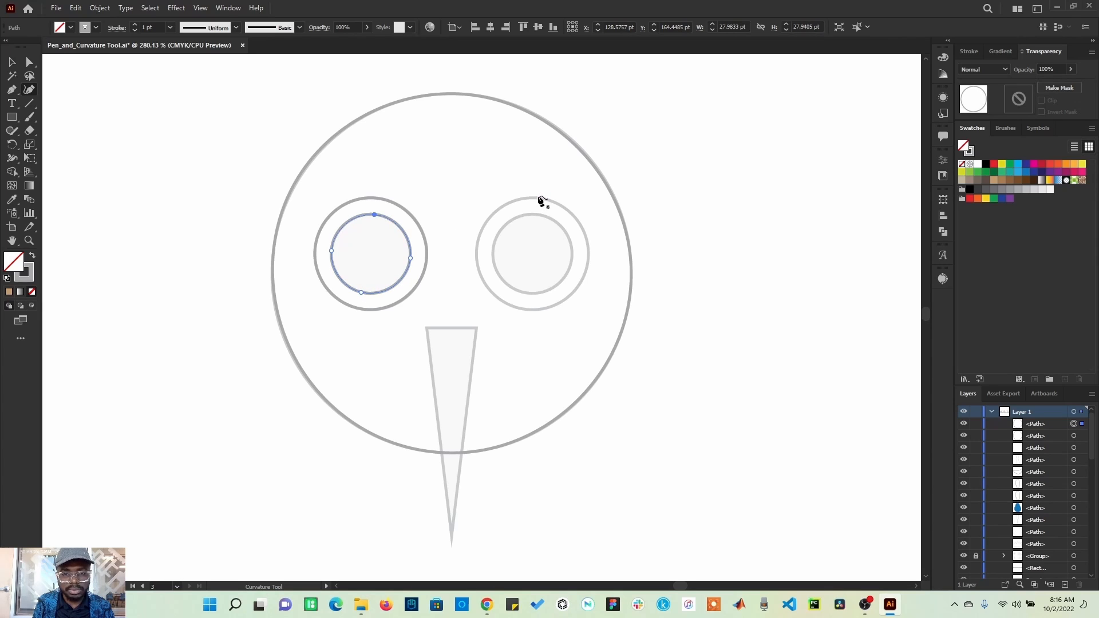
Trace the outer ring of the bird's right eye with the Curvature tool as a closed circle about 40 pt across.
click(538, 196)
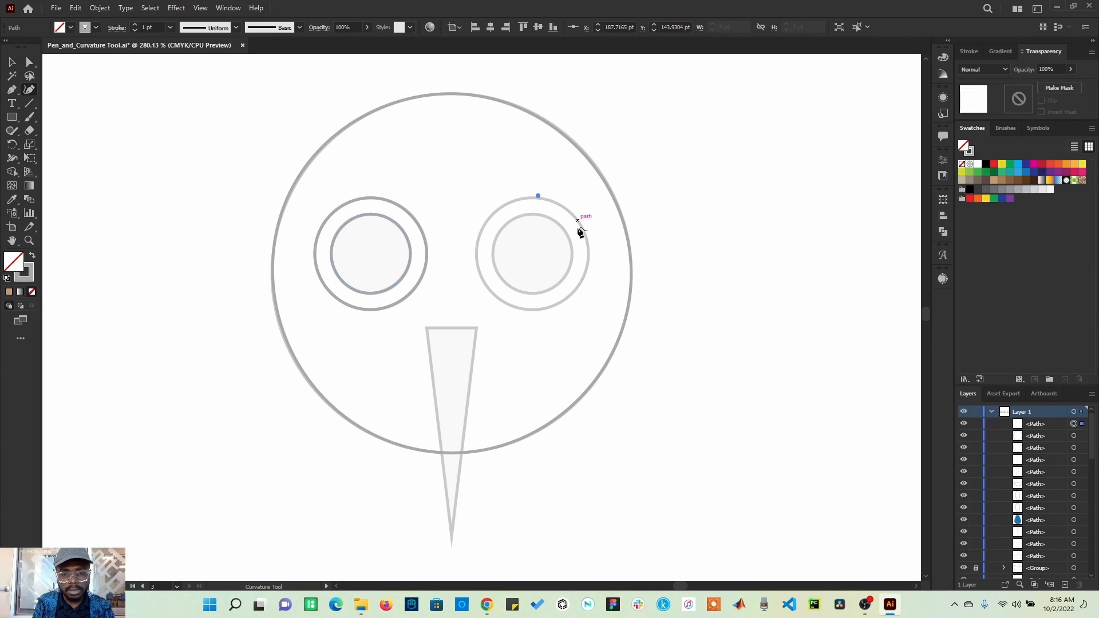
click(589, 258)
click(528, 309)
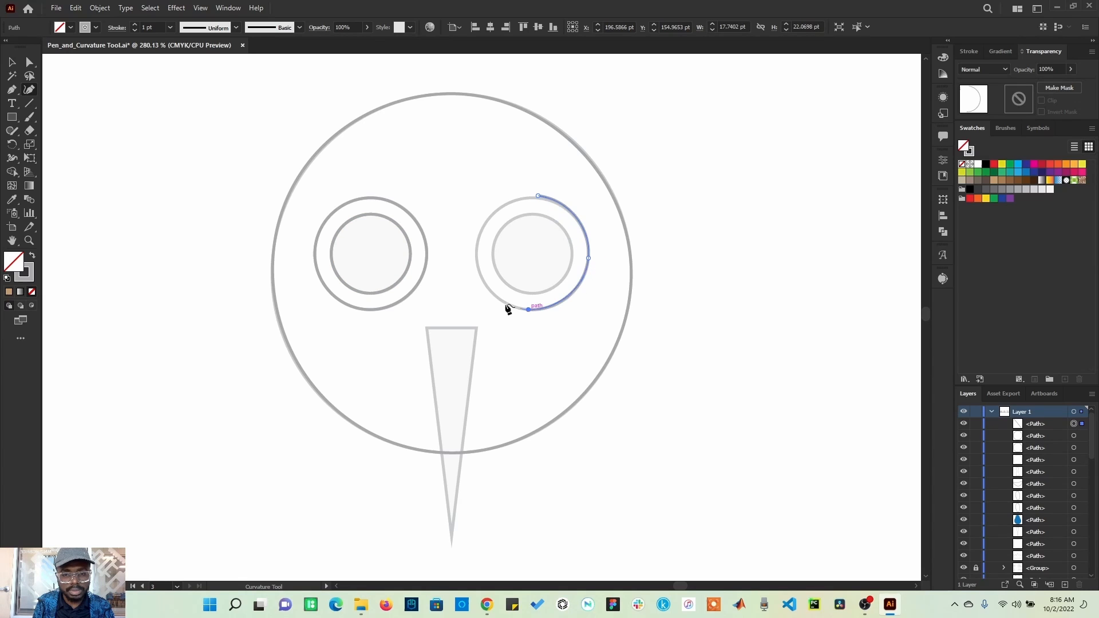
click(477, 250)
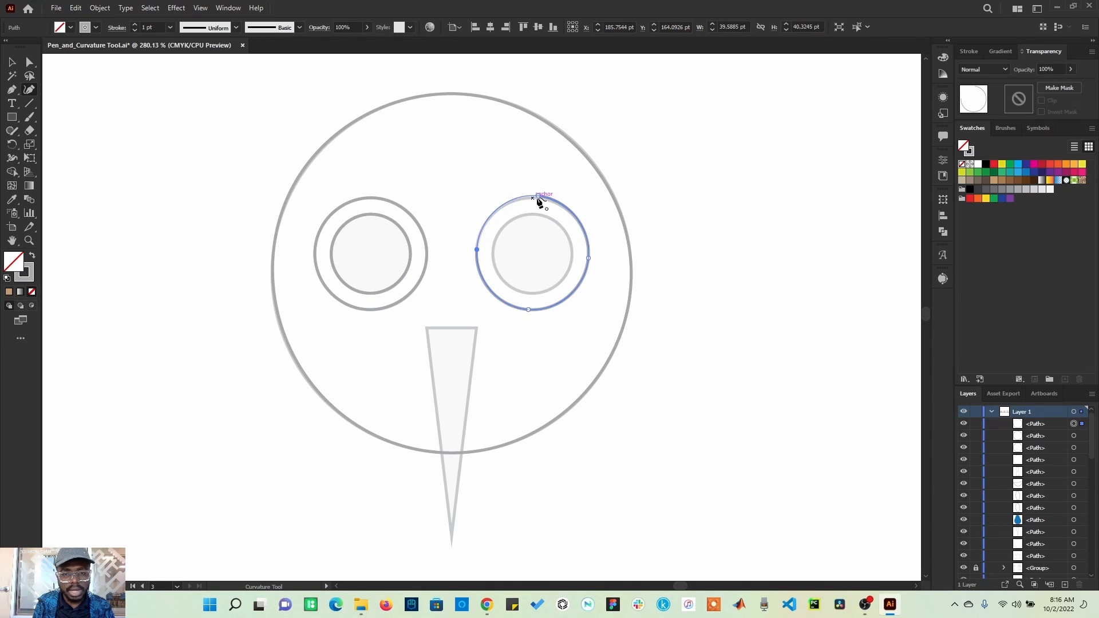
click(538, 197)
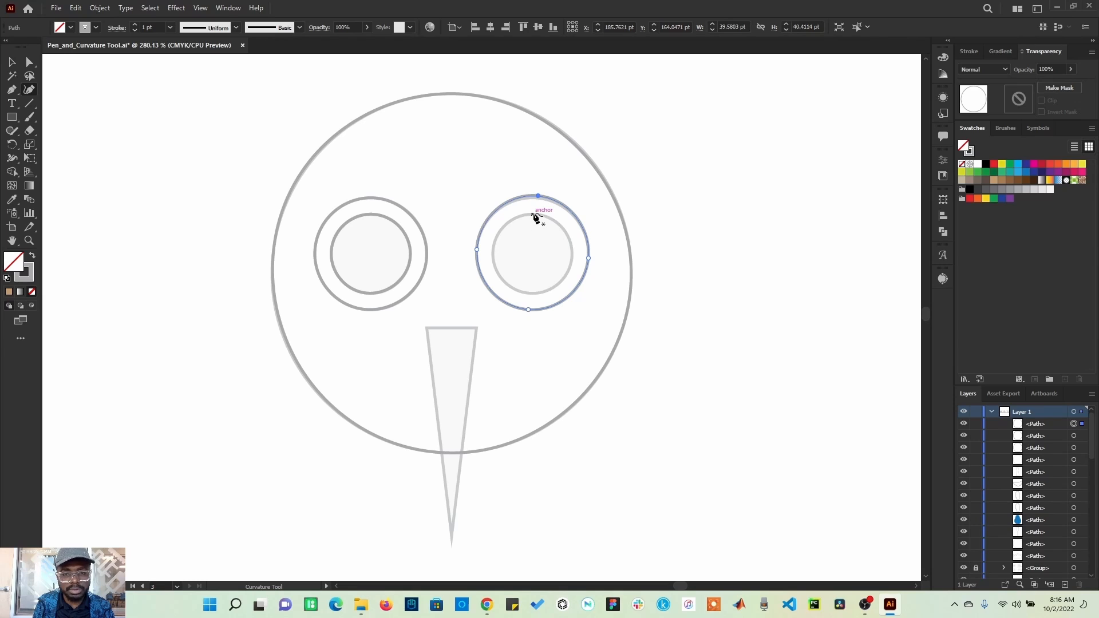
Trace the inner circle of the bird's right eye with the Curvature tool as a closed path about 28 pt across.
click(534, 214)
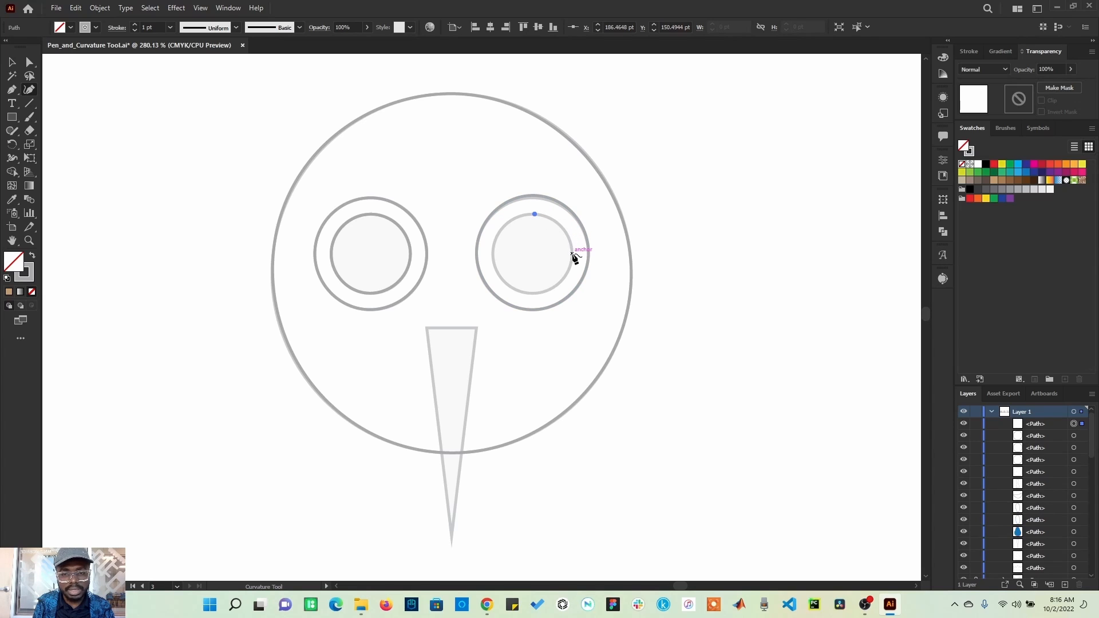
click(572, 253)
click(528, 293)
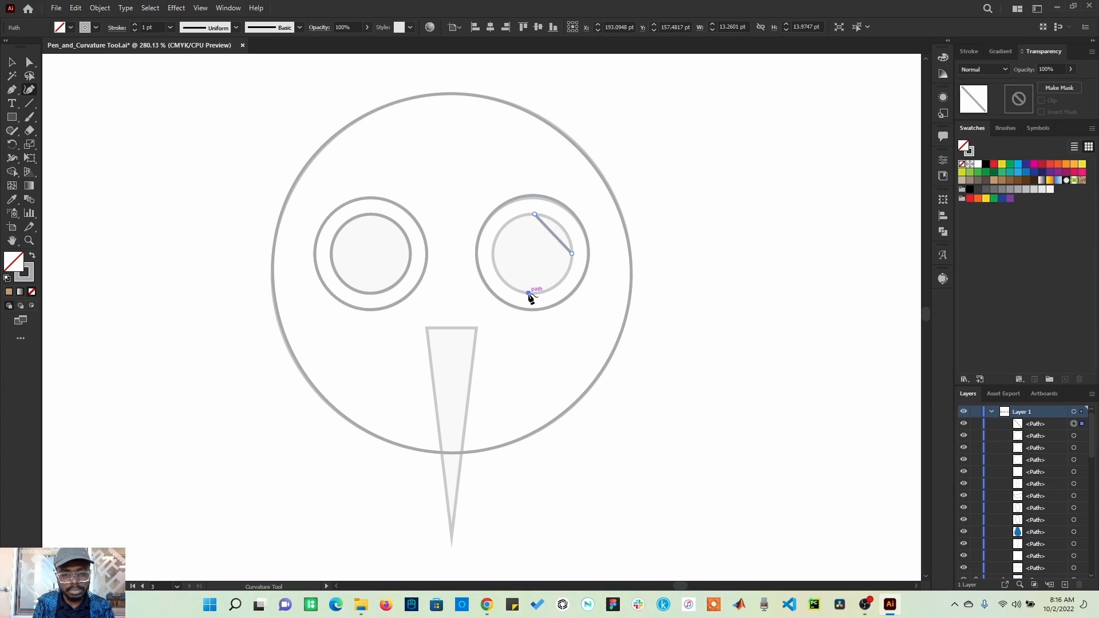
click(493, 256)
click(535, 214)
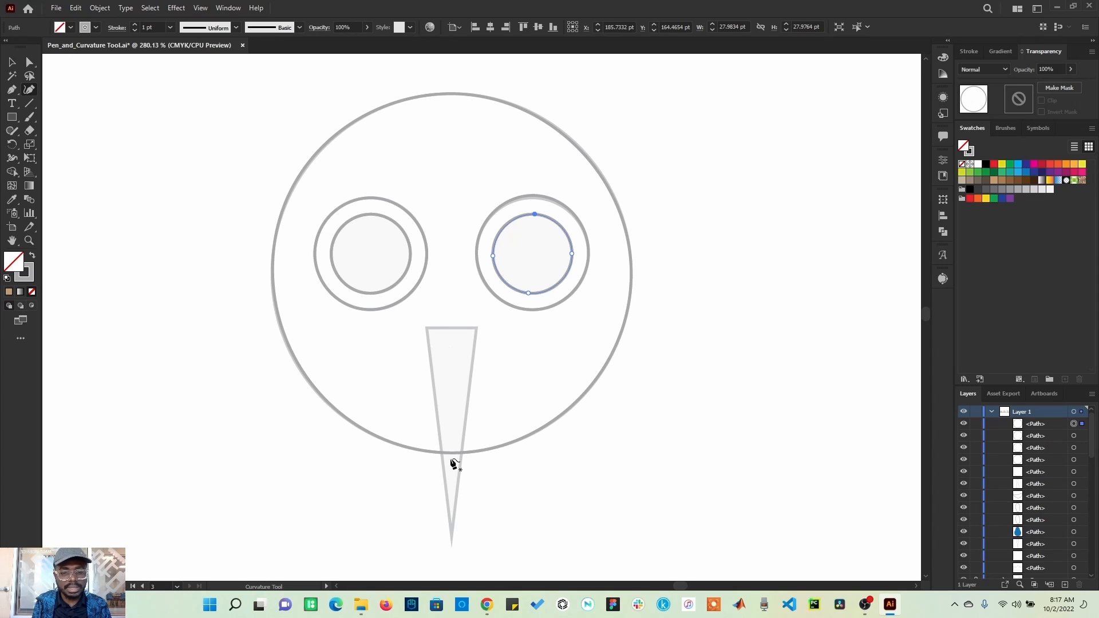
Trace the bird's beak with the Curvature tool as a closed, straight-sided triangle about 17.6 pt wide and 74 pt tall.
click(427, 328)
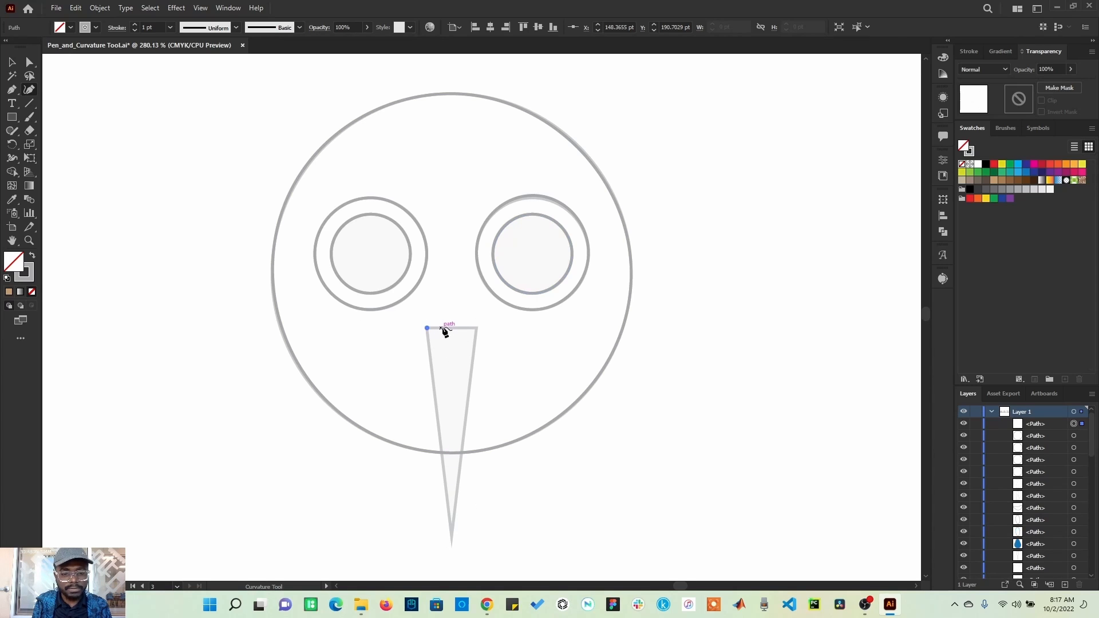
click(477, 328)
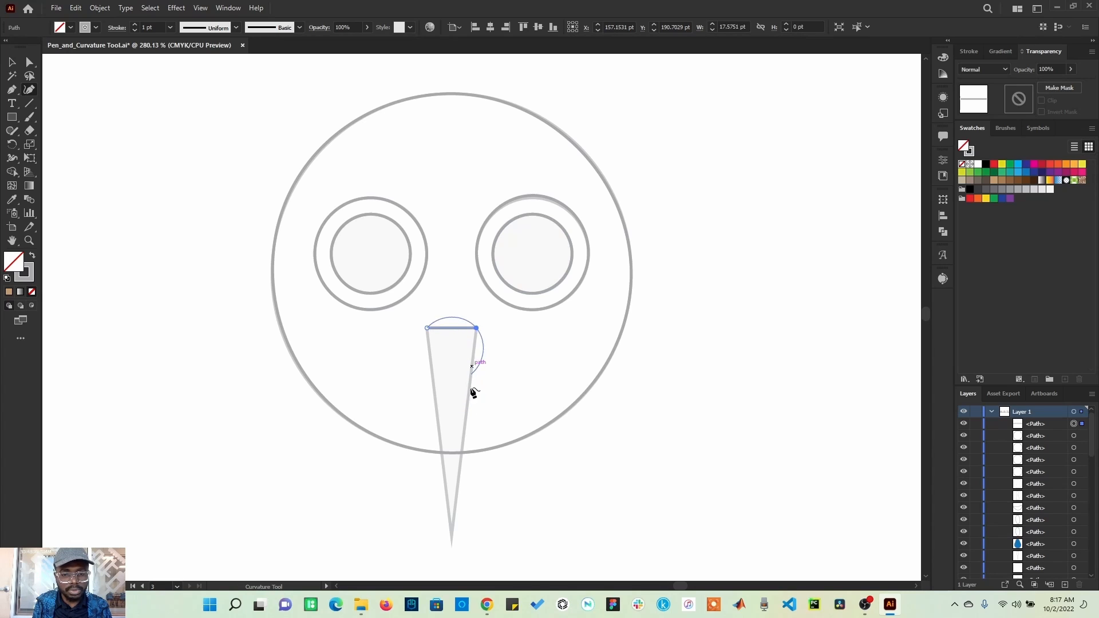
click(477, 330)
click(477, 329)
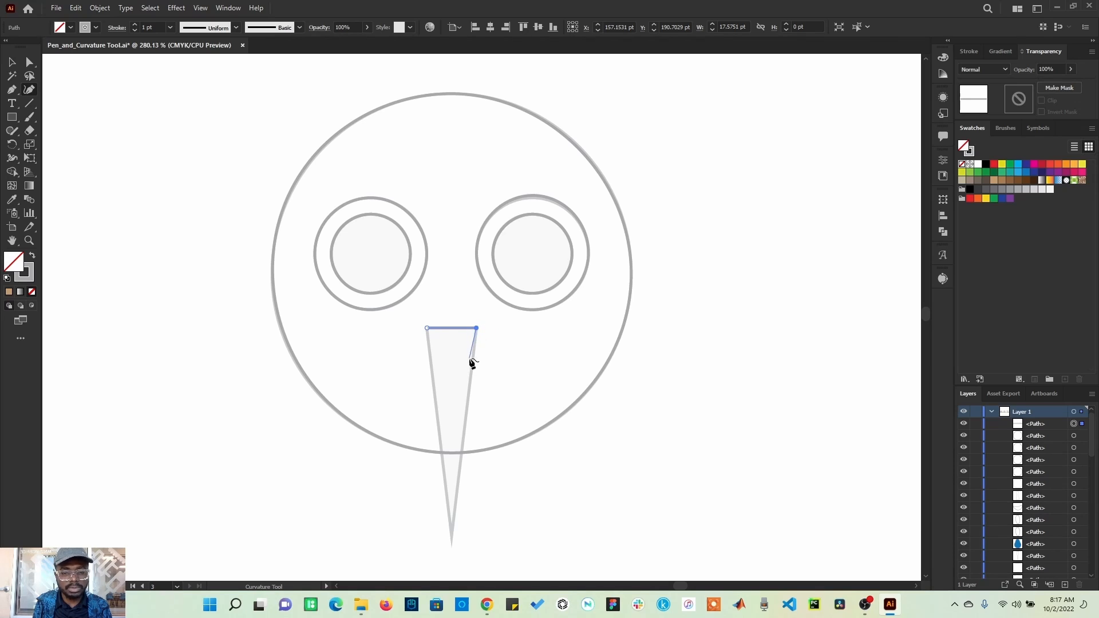
click(452, 537)
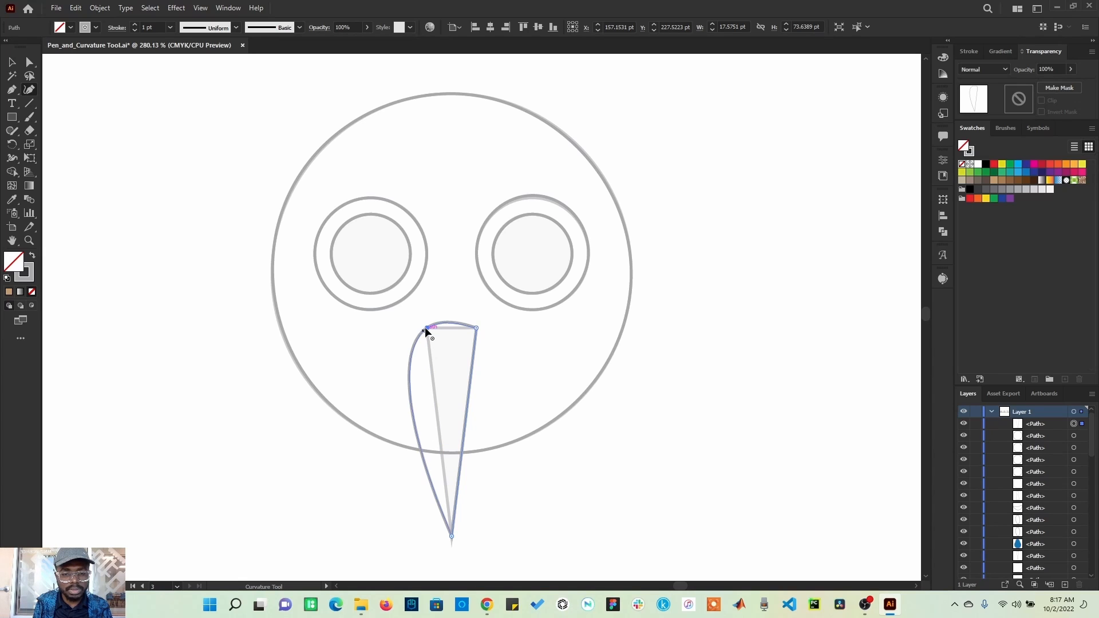
click(428, 329)
key(ctrl)
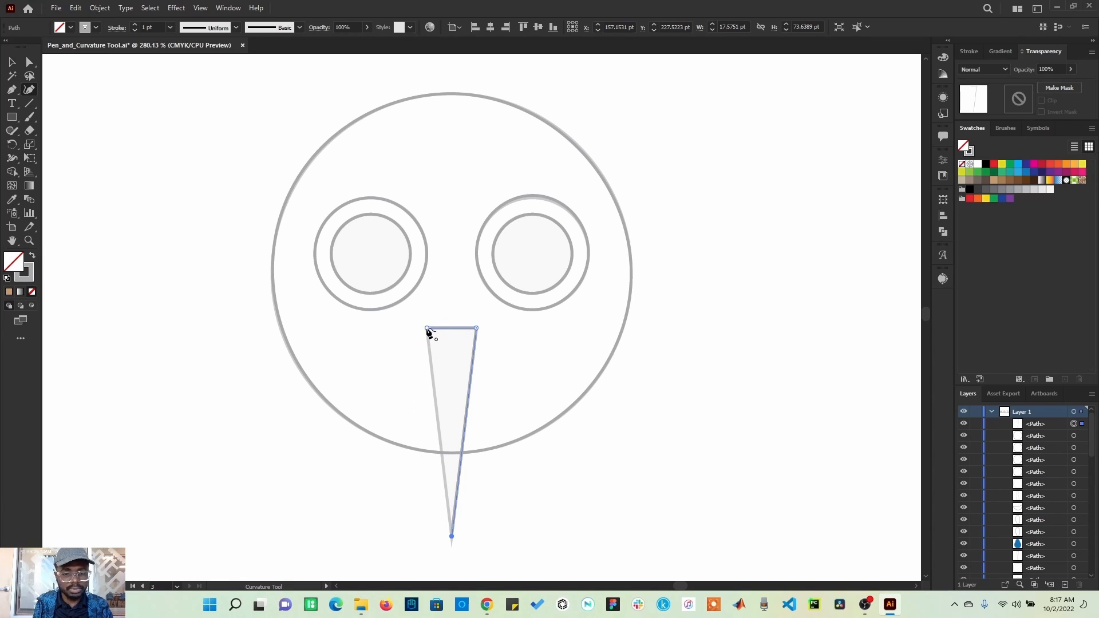
click(428, 329)
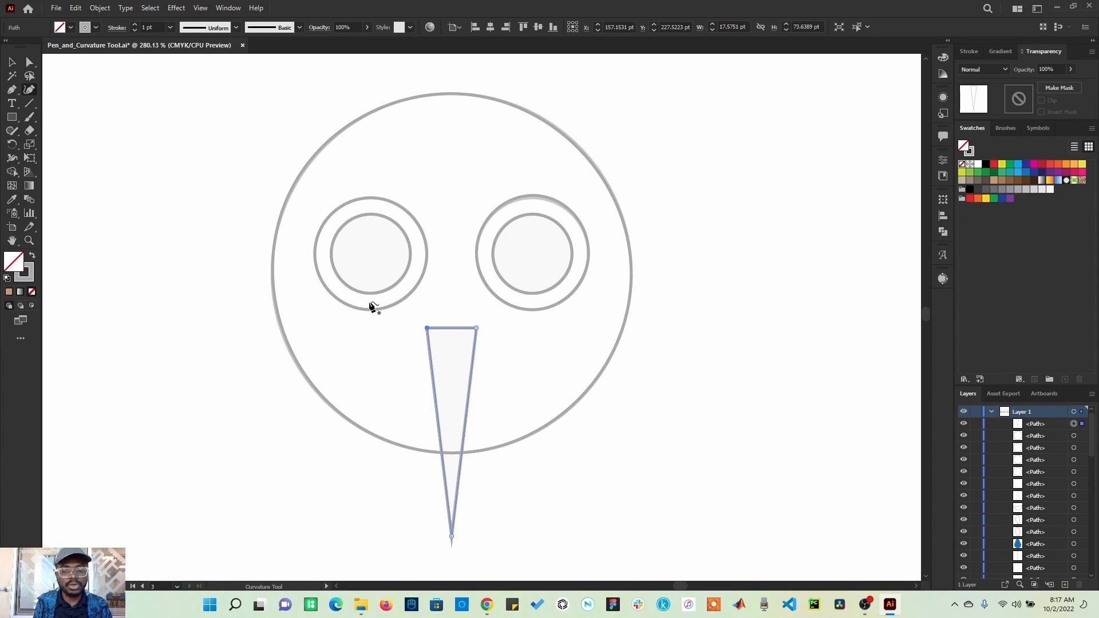
Start a Curvature path on the pear body's outline at its top centre, just below the stem.
key(ctrl+0)
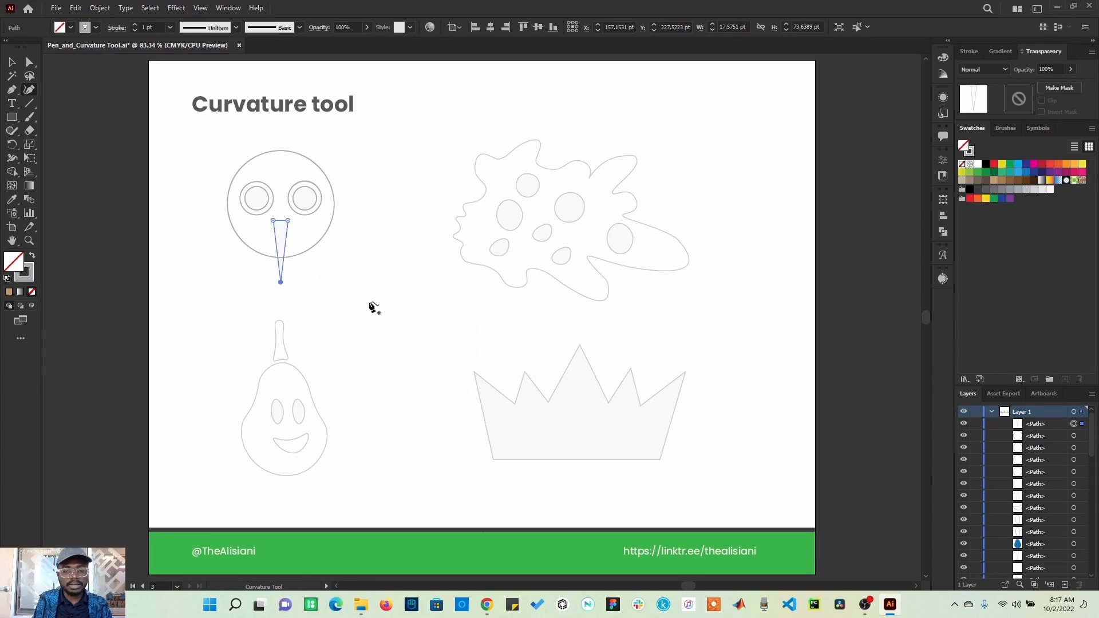
click(28, 241)
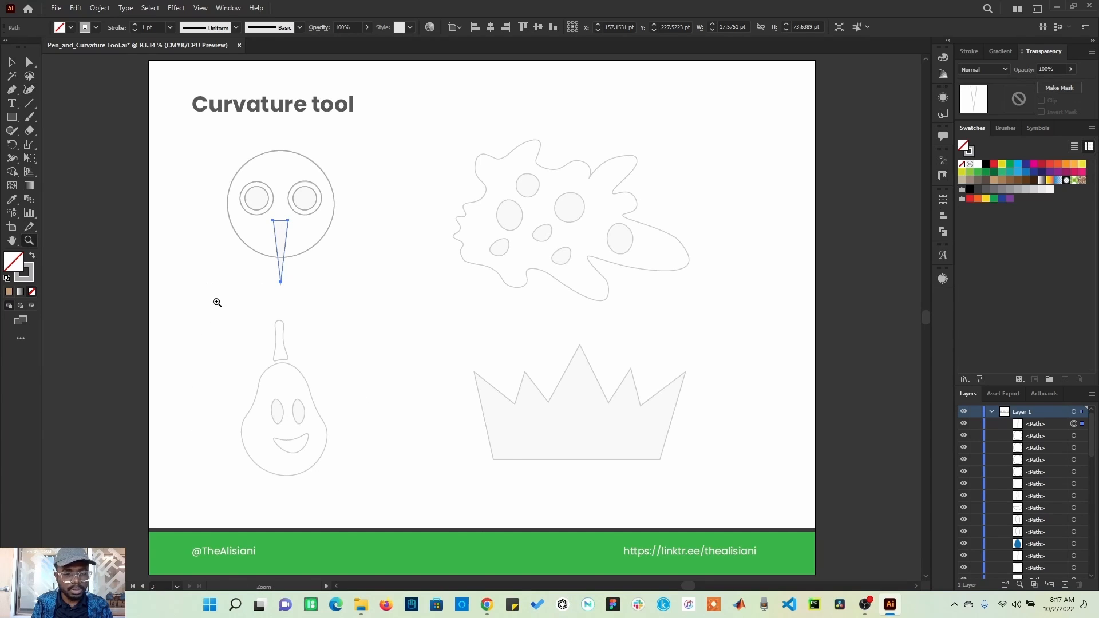
drag(218, 302, 391, 510)
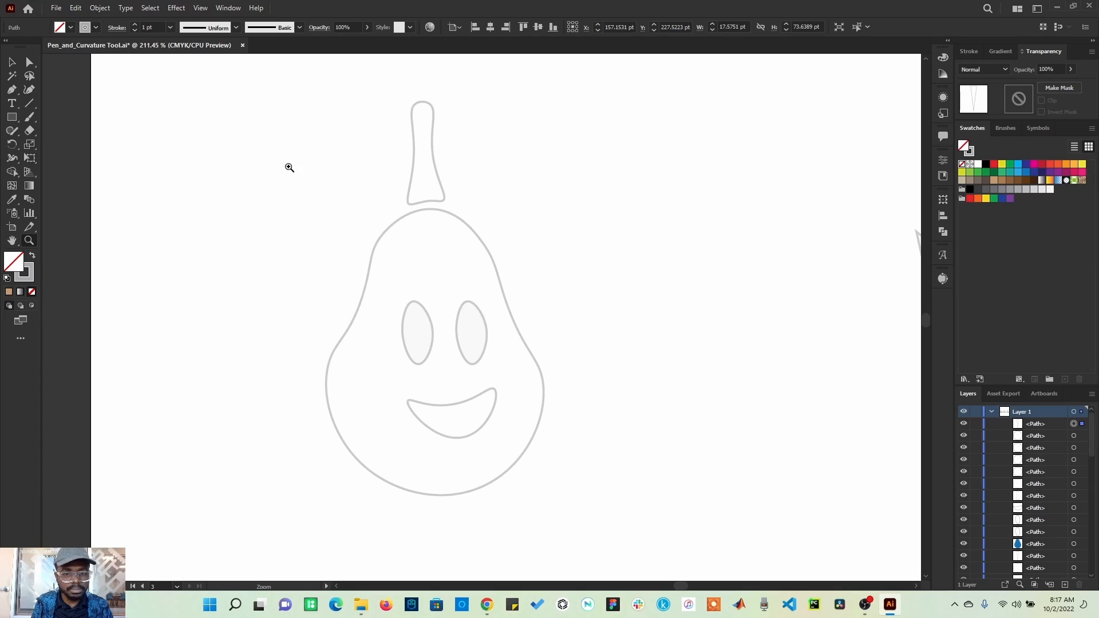
drag(306, 93, 567, 503)
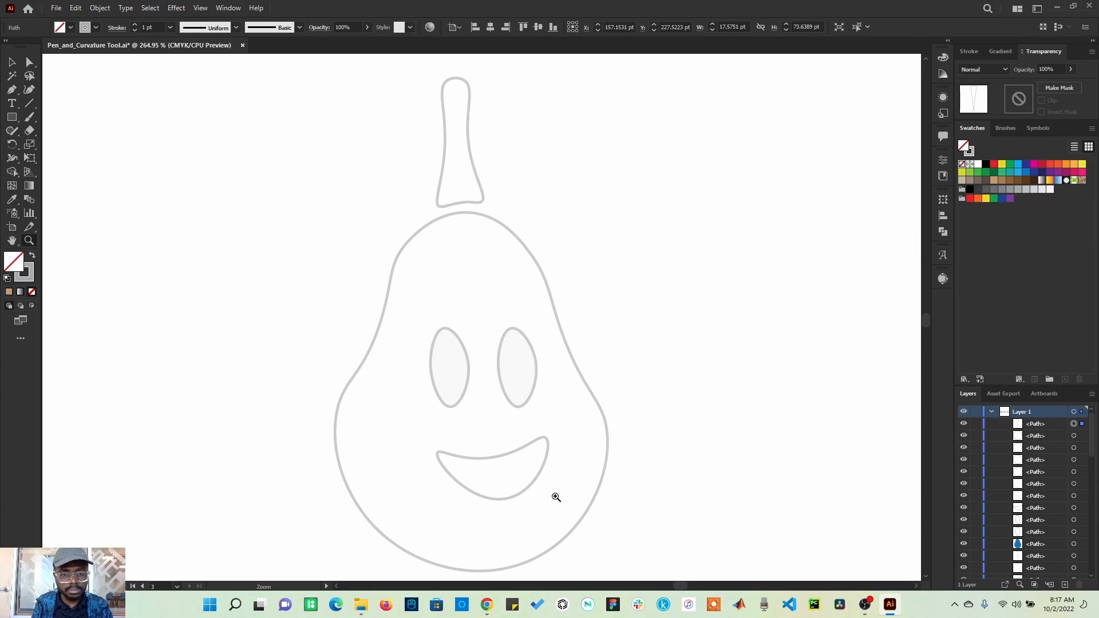
click(29, 91)
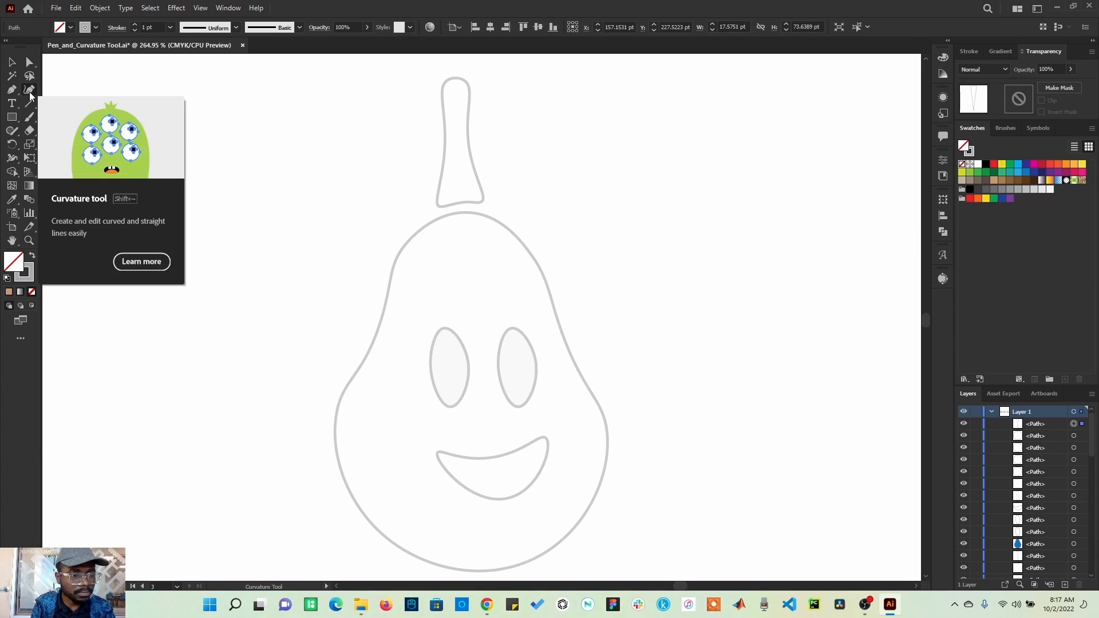
click(461, 213)
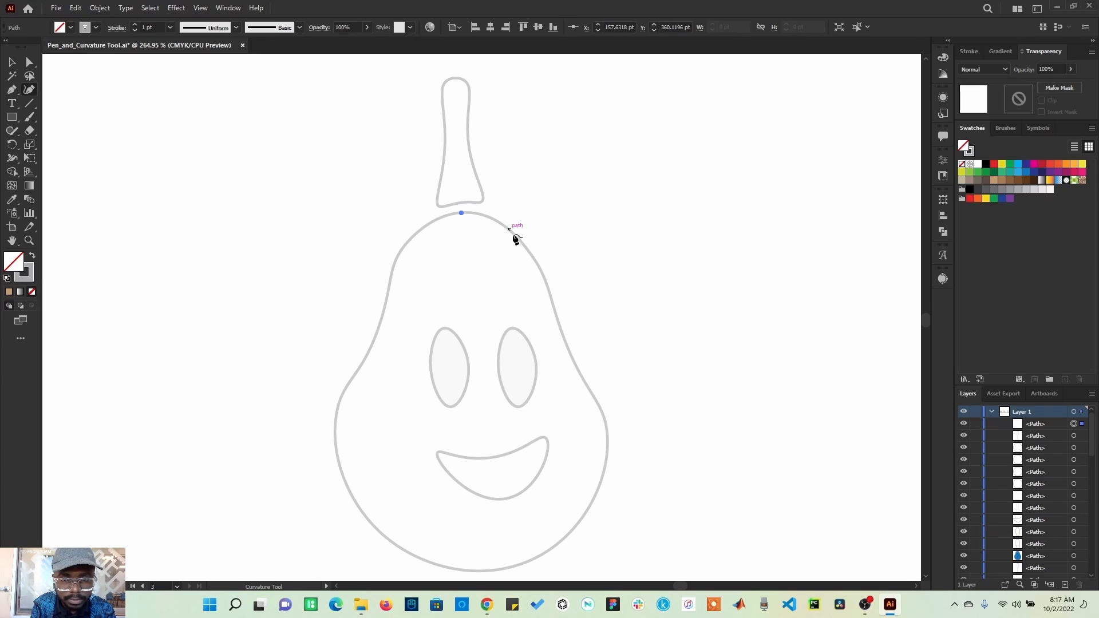
click(538, 264)
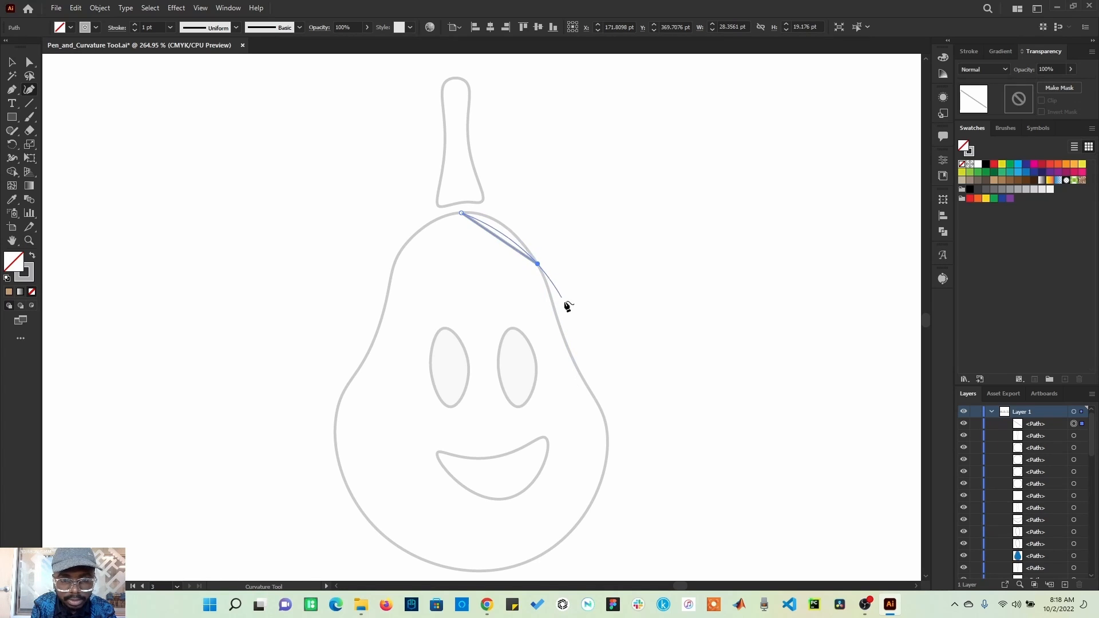
key(Escape)
key(ctrl+z)
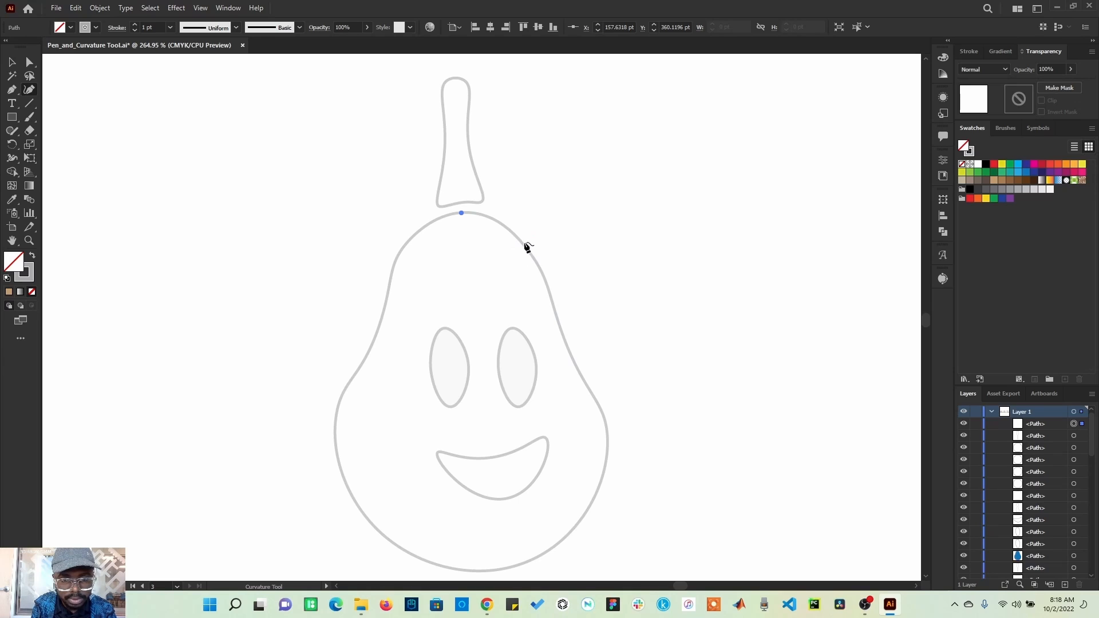
Trace the pear body's outline clockwise with smooth curvature points and close it at the start, about 102 pt wide and 134 pt tall.
click(524, 245)
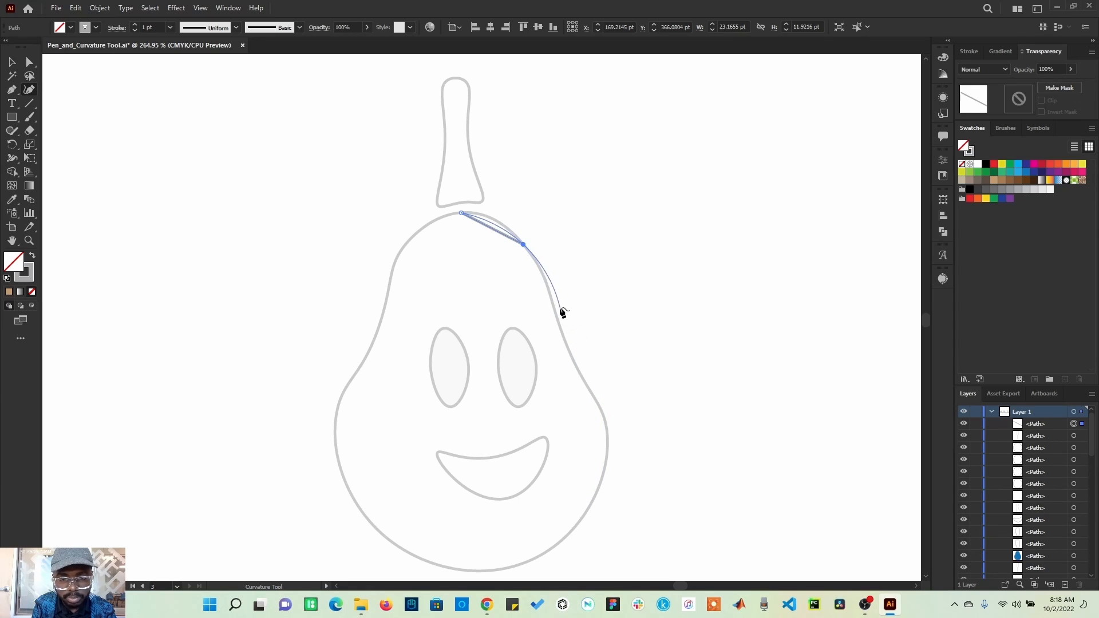
click(566, 343)
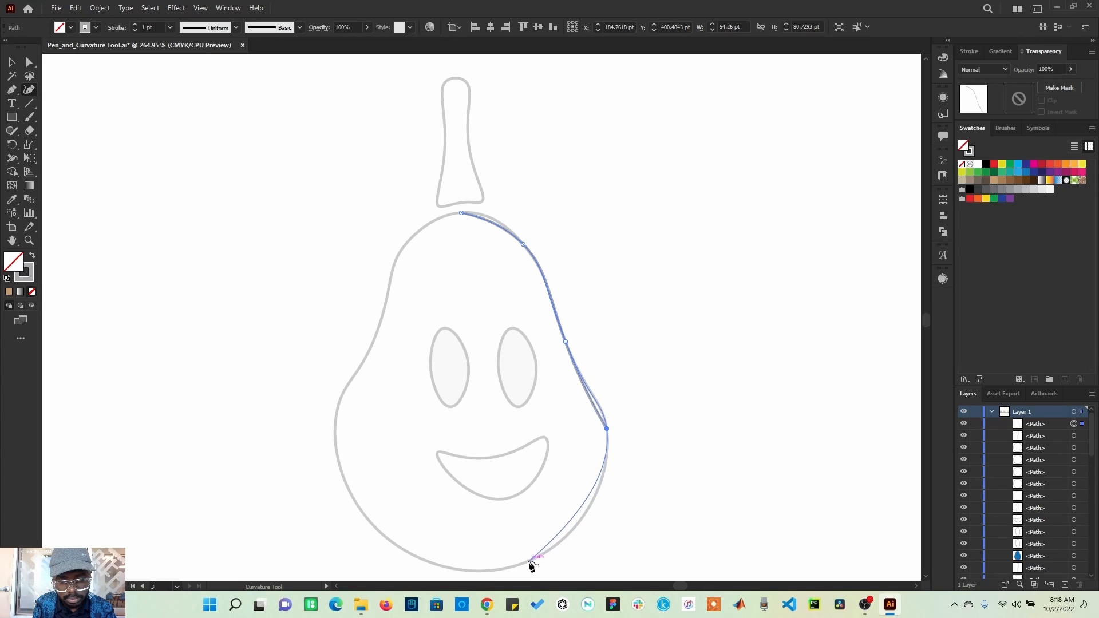
click(505, 569)
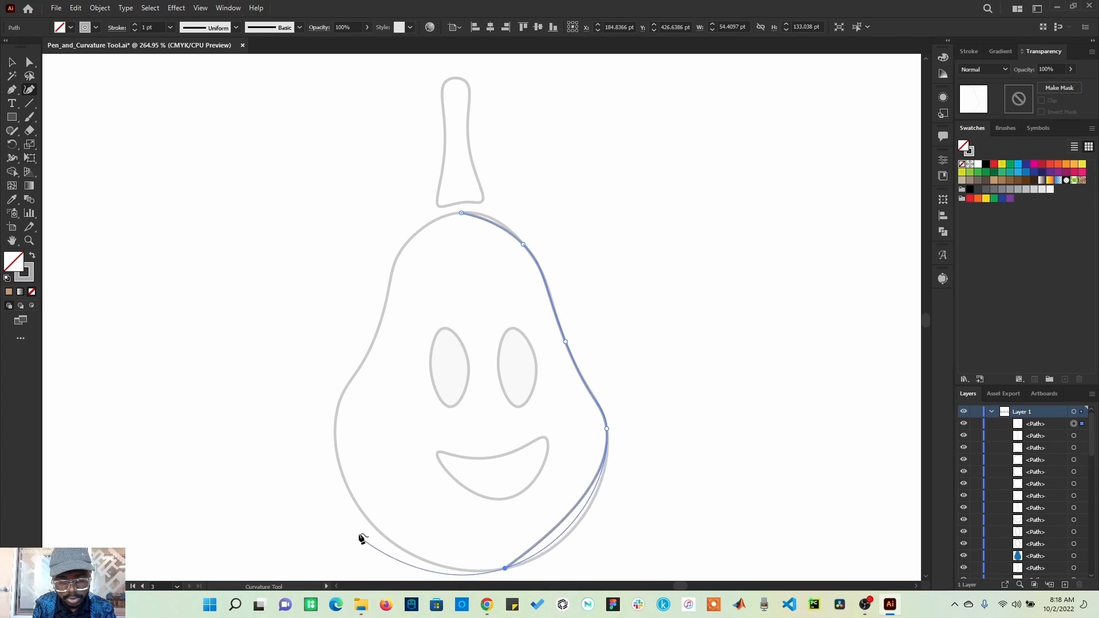
click(336, 439)
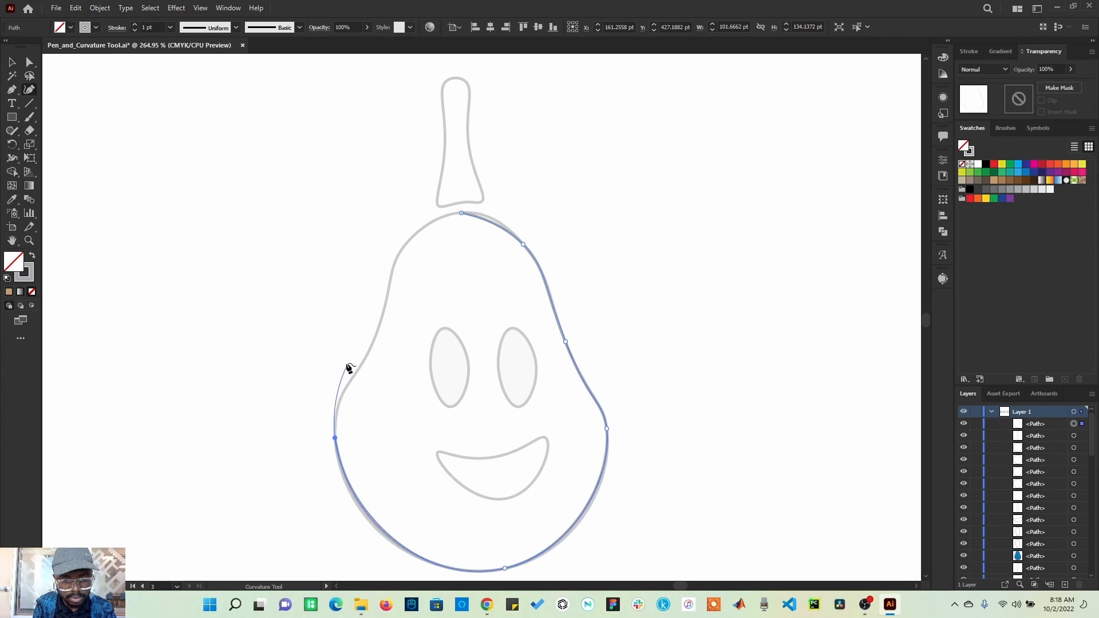
click(374, 339)
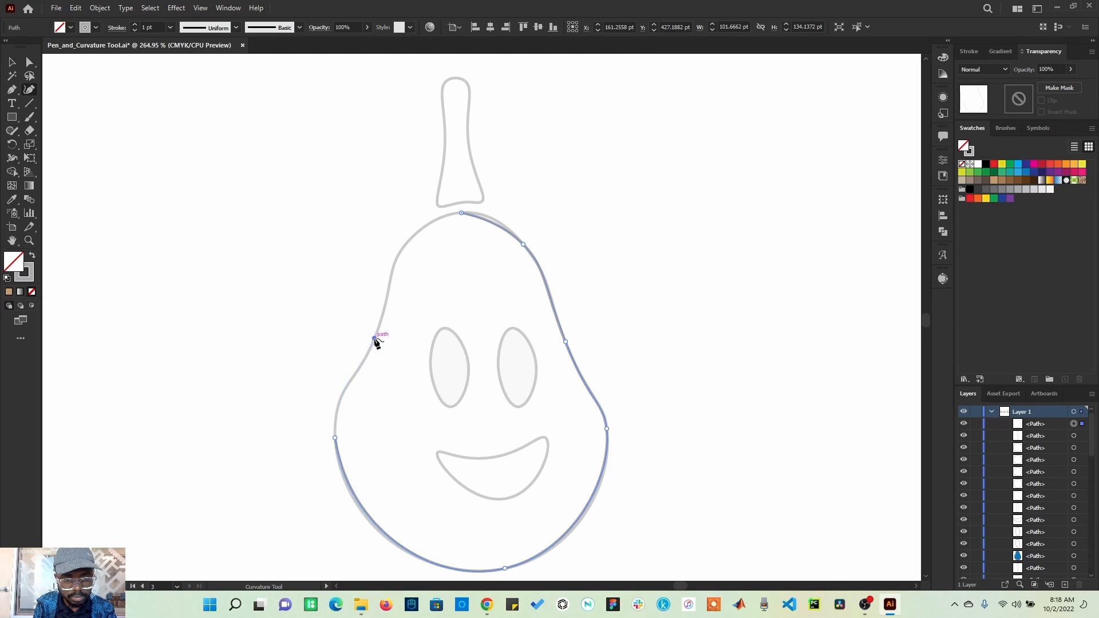
click(395, 262)
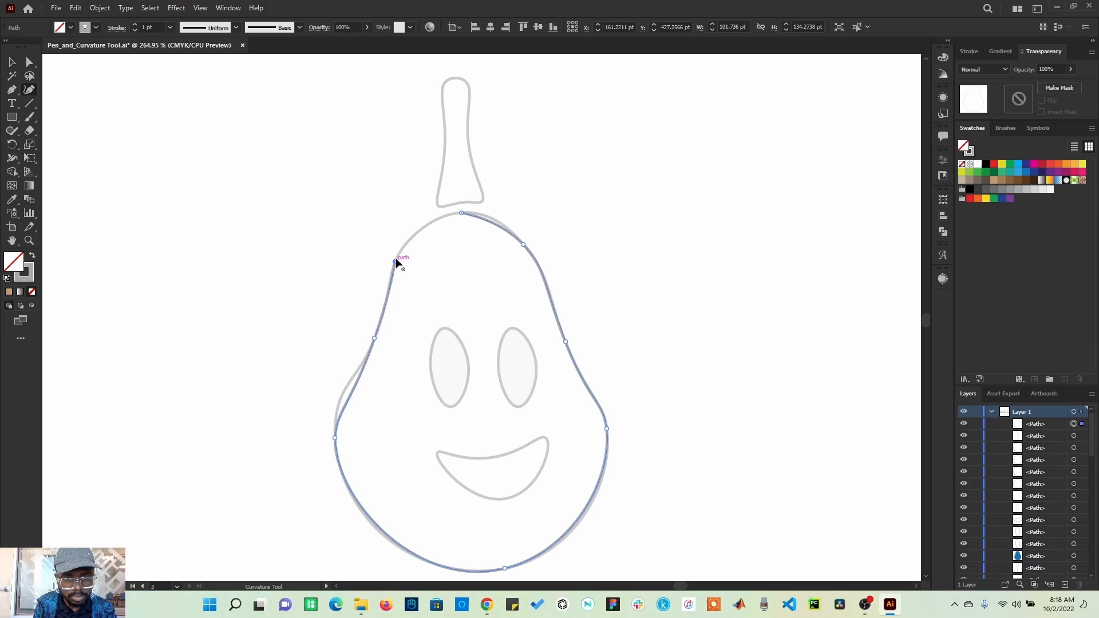
click(463, 214)
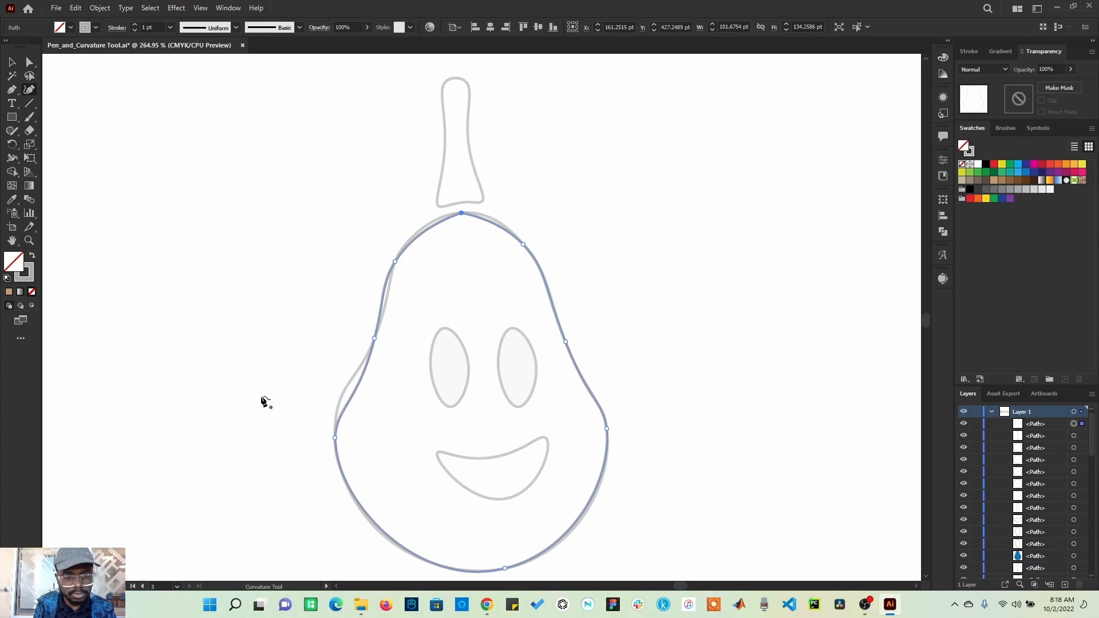
Reshape the pear outline's left waist and rounded top by adjusting the curve handles with Direct Selection to follow the template.
click(31, 65)
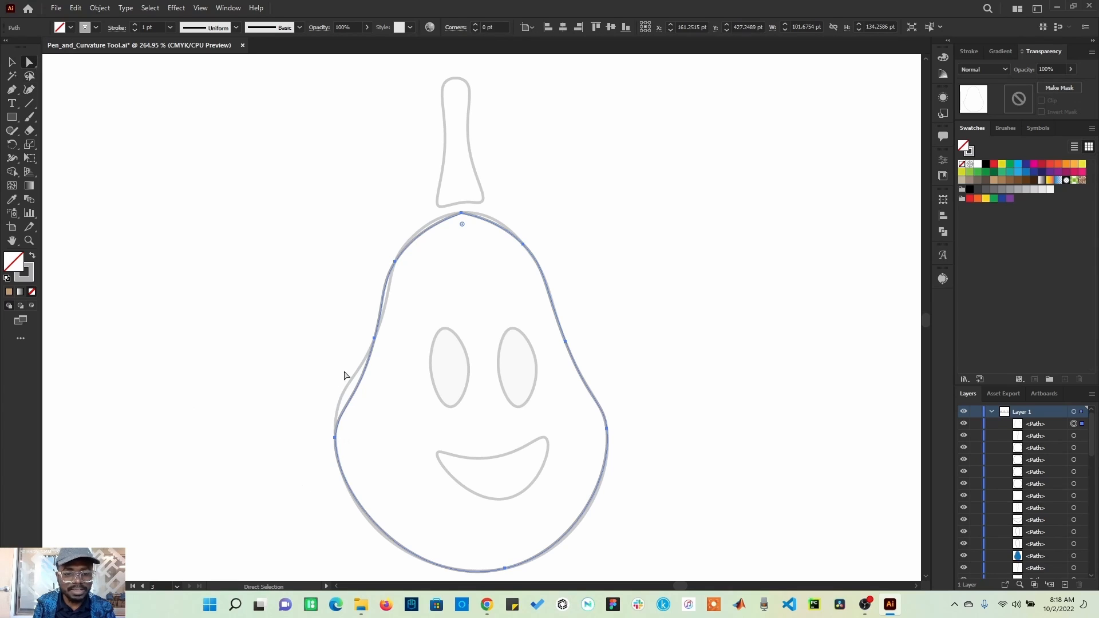
drag(375, 339, 343, 397)
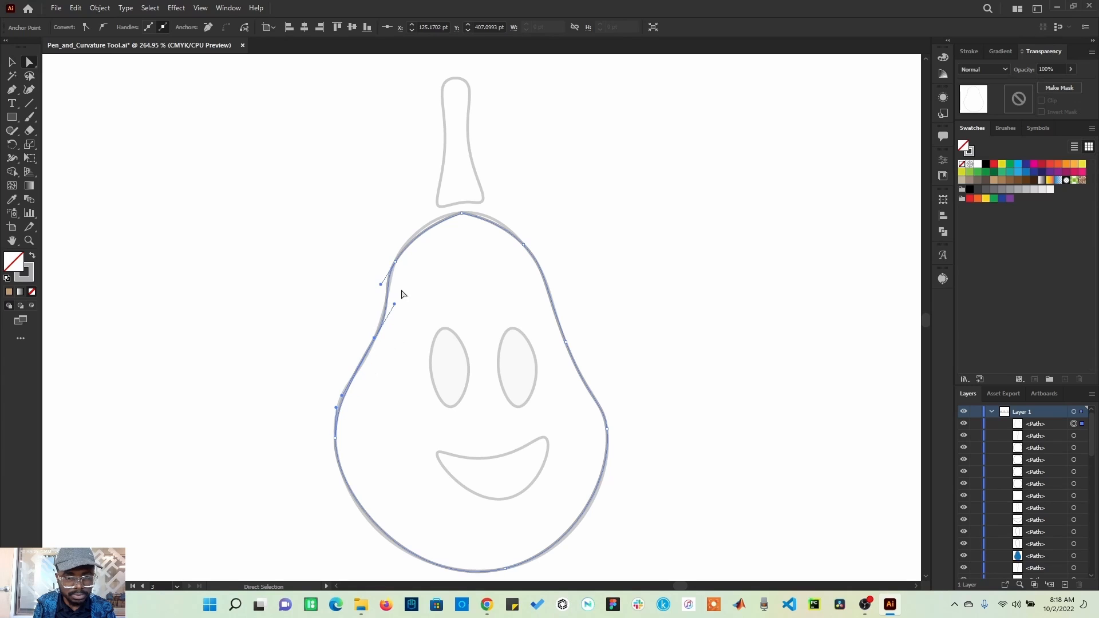
click(394, 262)
drag(413, 232, 416, 227)
click(462, 214)
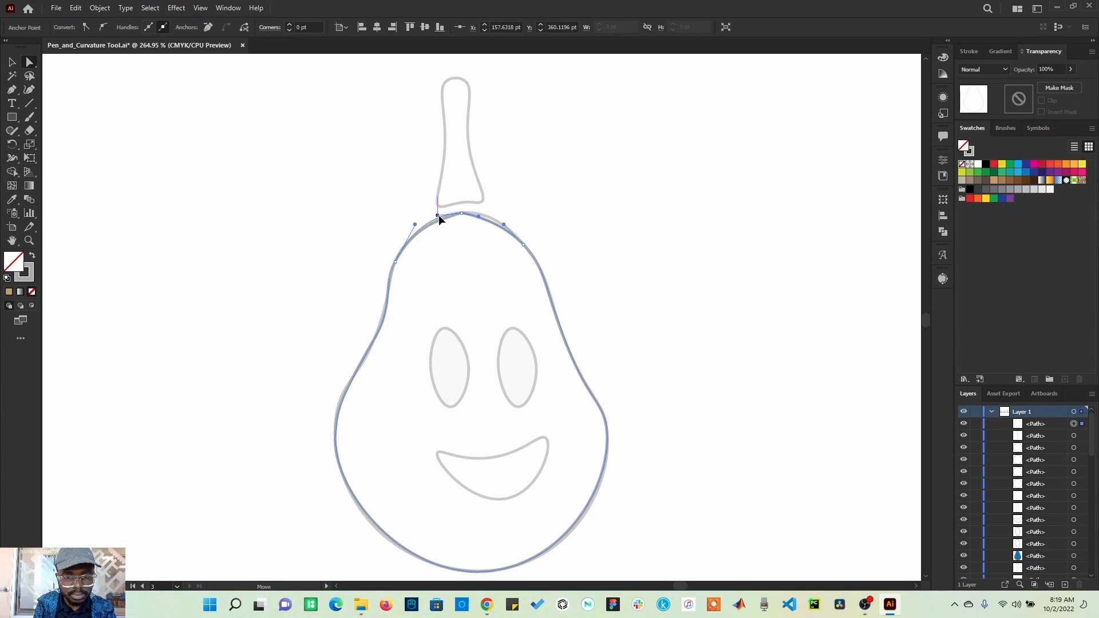
drag(438, 215, 439, 218)
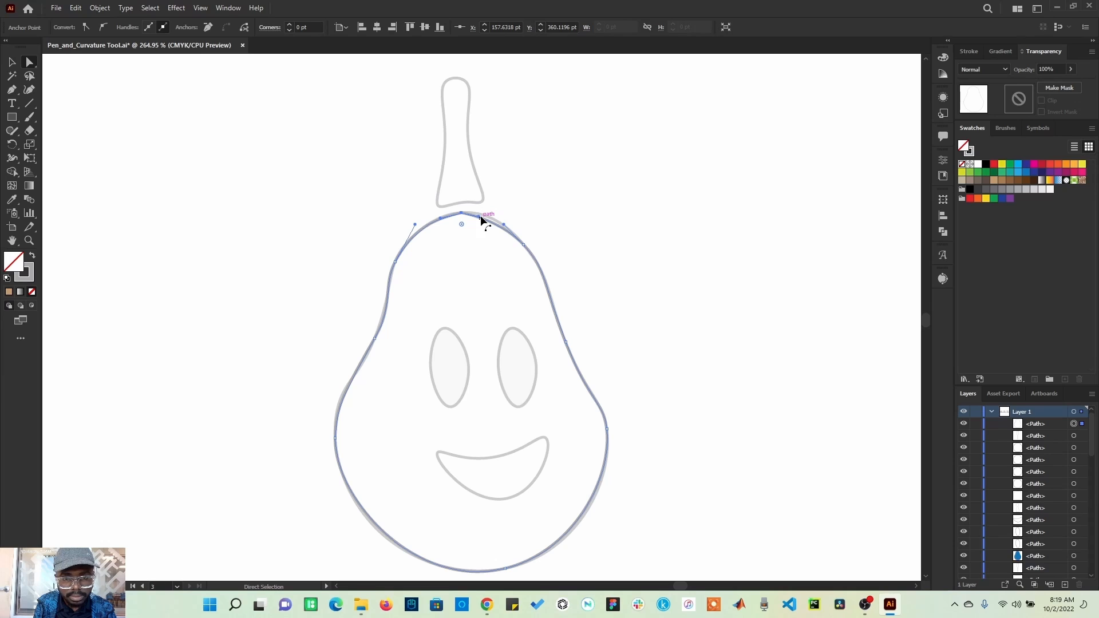
click(527, 246)
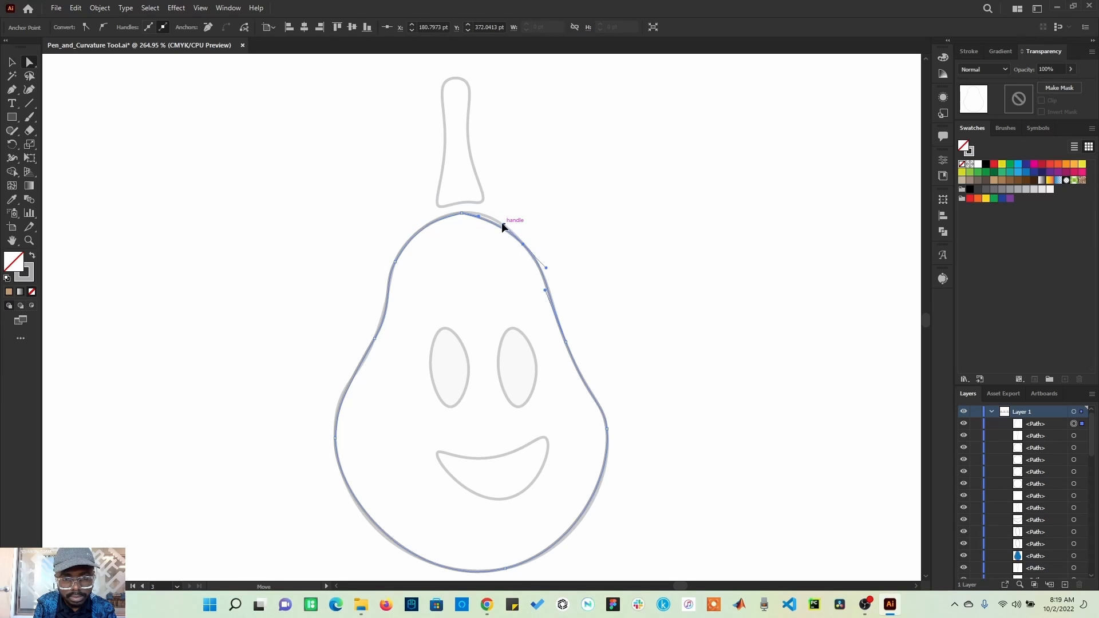
Lengthen the lower handle of the pear outline's leftmost anchor so the lower-left curve follows the template.
click(334, 501)
click(355, 494)
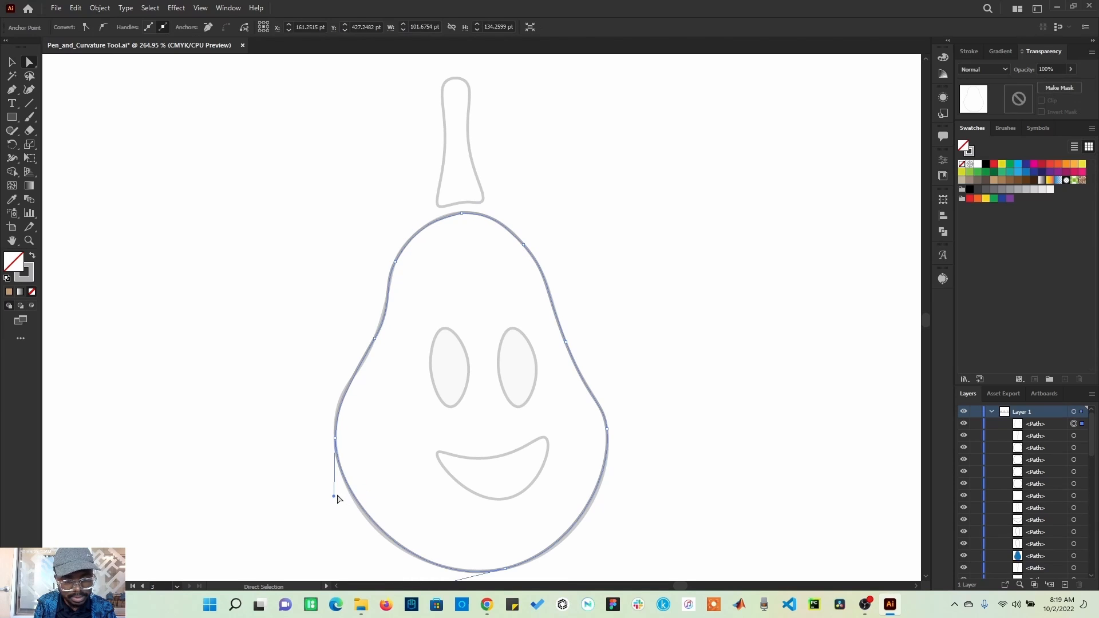
click(332, 501)
click(349, 491)
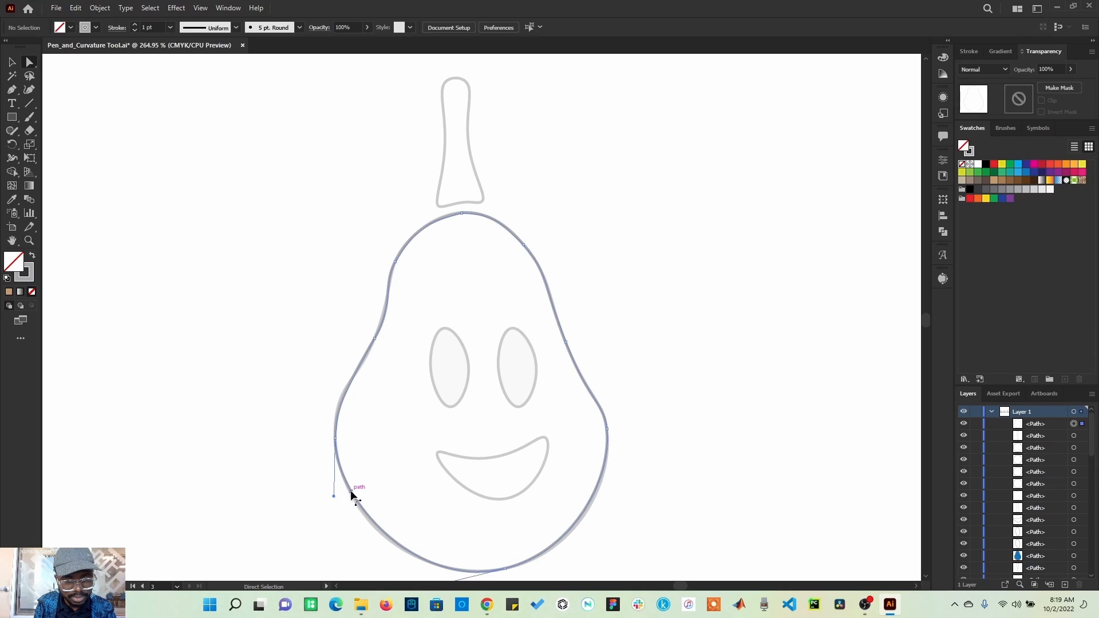
drag(333, 495, 332, 508)
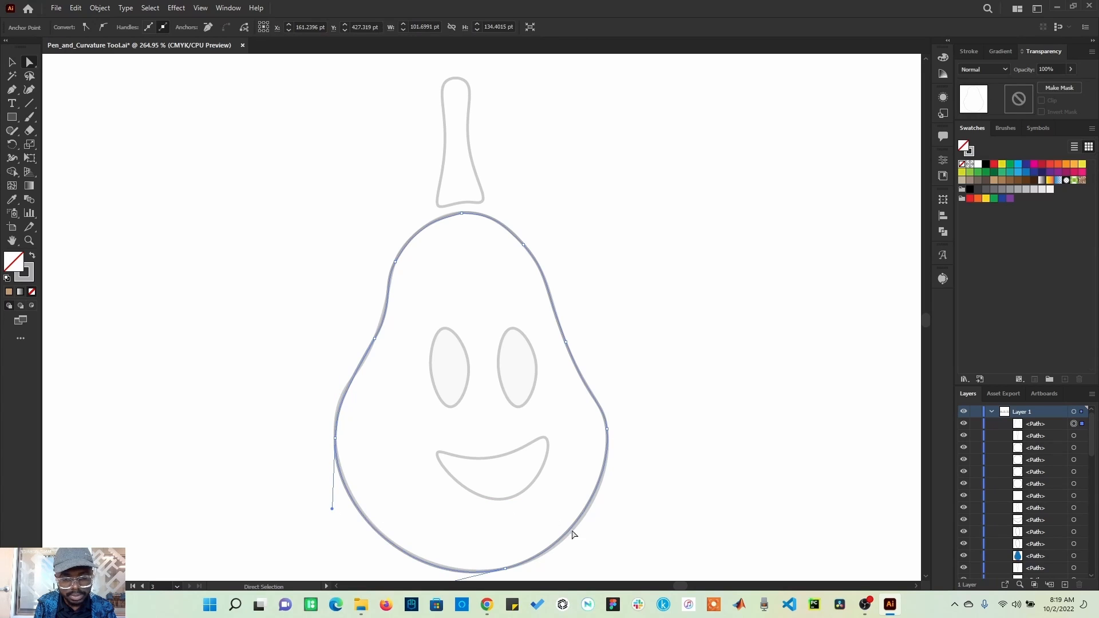
Adjust the lower handle of the pear outline's rightmost anchor to fit the lower-right curve, and deselect the path.
scroll(598, 447, down, 2)
click(604, 376)
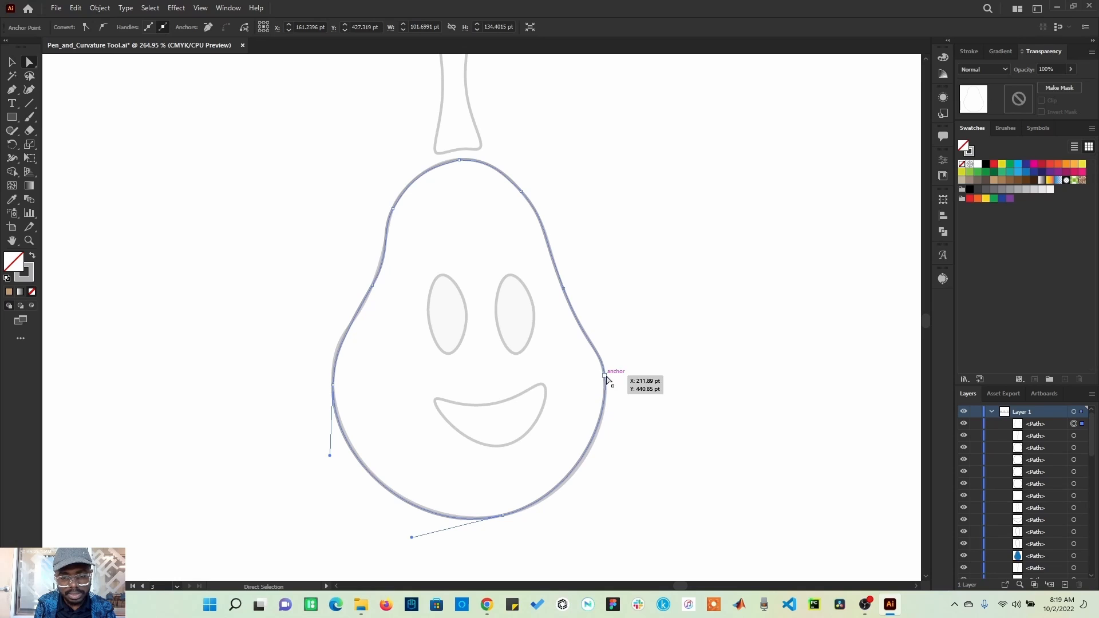
drag(610, 427, 610, 431)
click(655, 383)
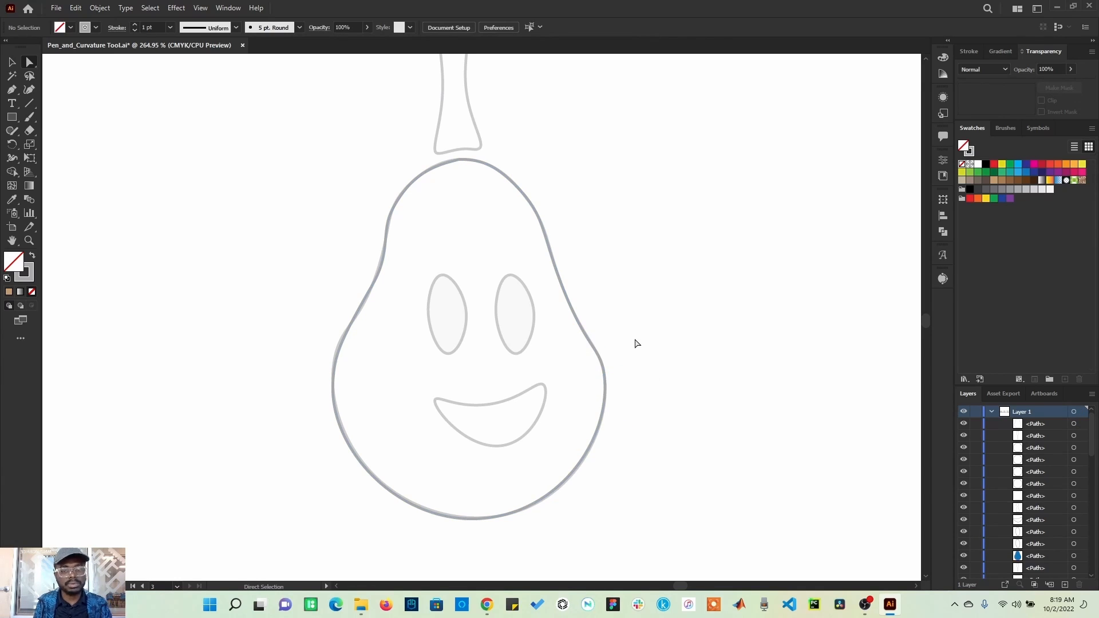
scroll(618, 385, up, 5)
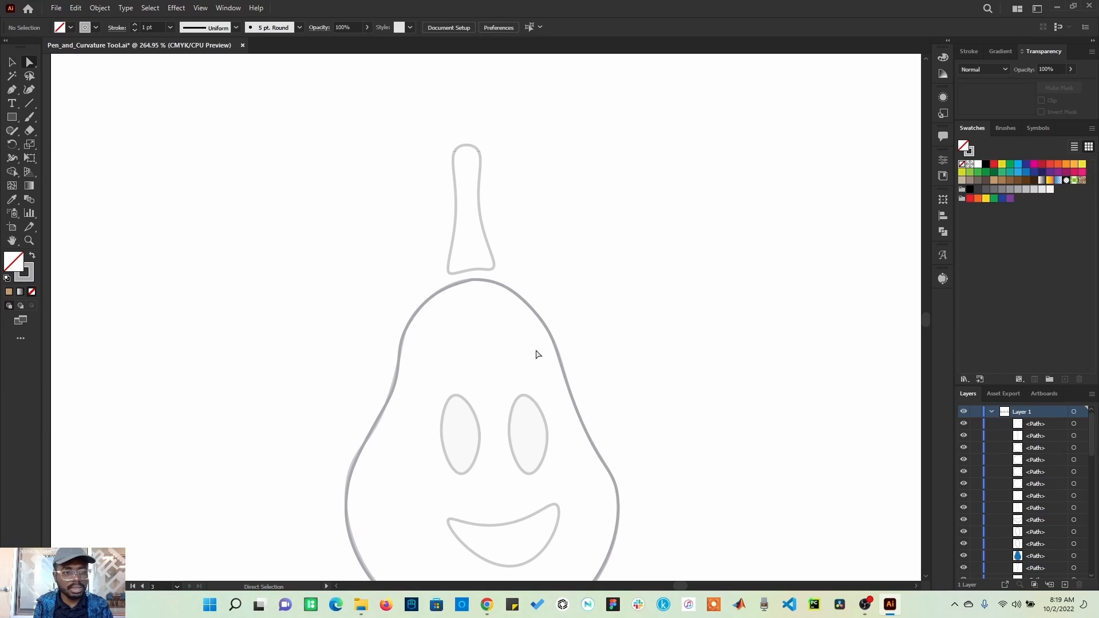
click(29, 90)
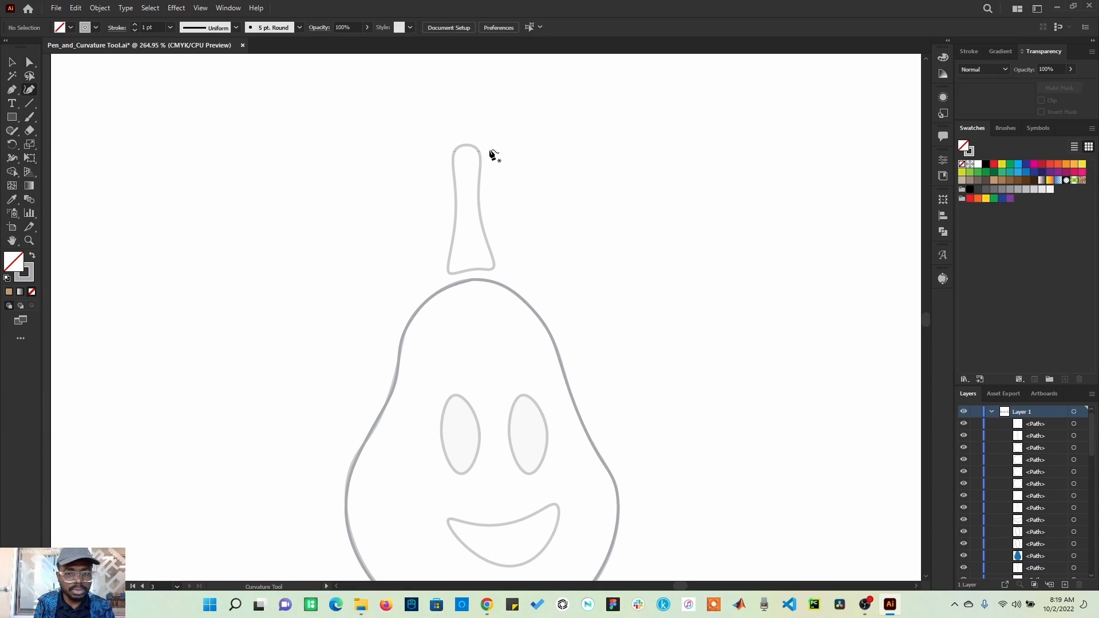
click(468, 147)
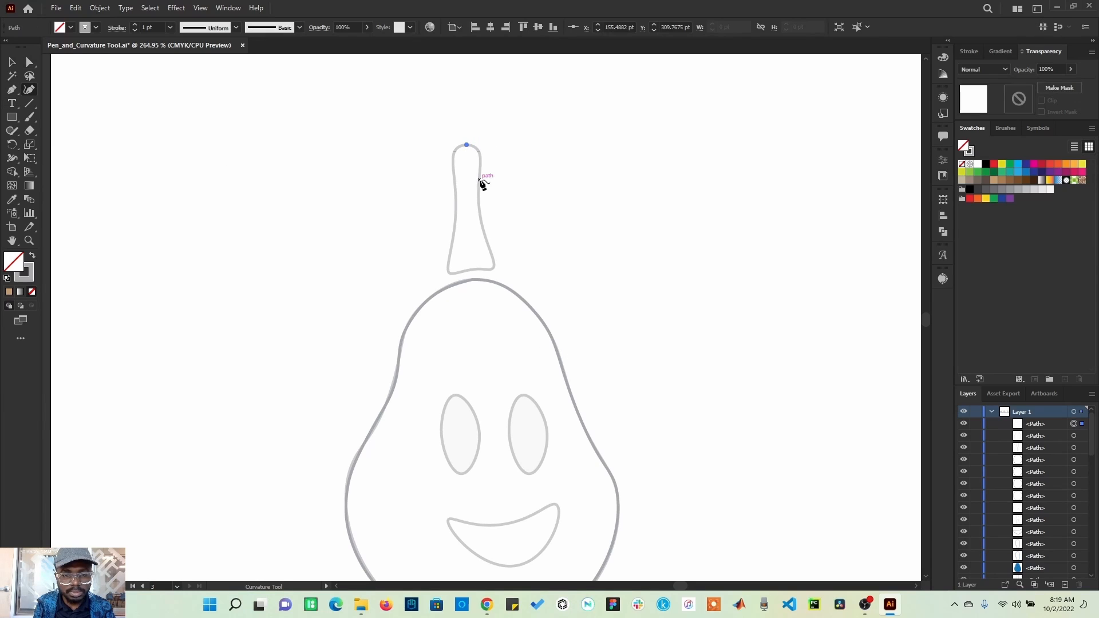
click(478, 191)
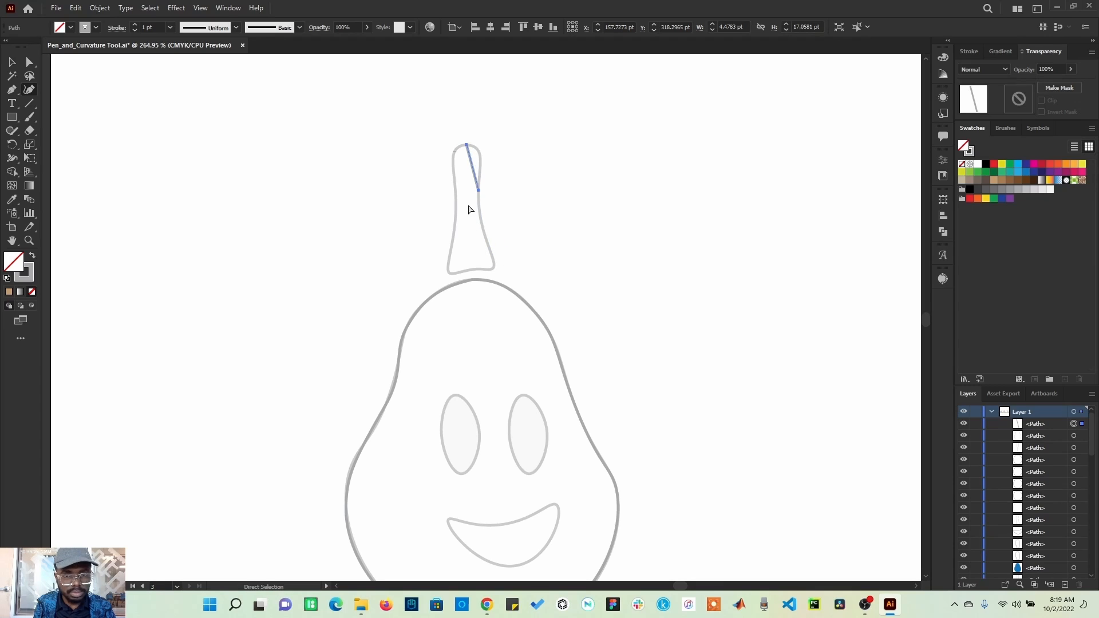
key(ctrl+z)
key(z)
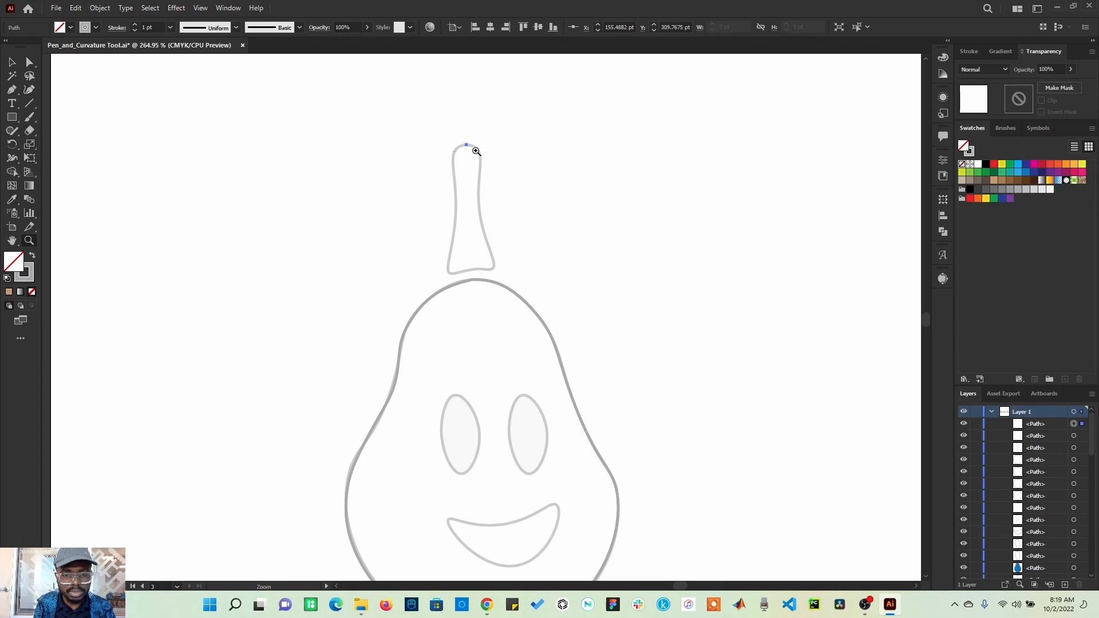
click(28, 92)
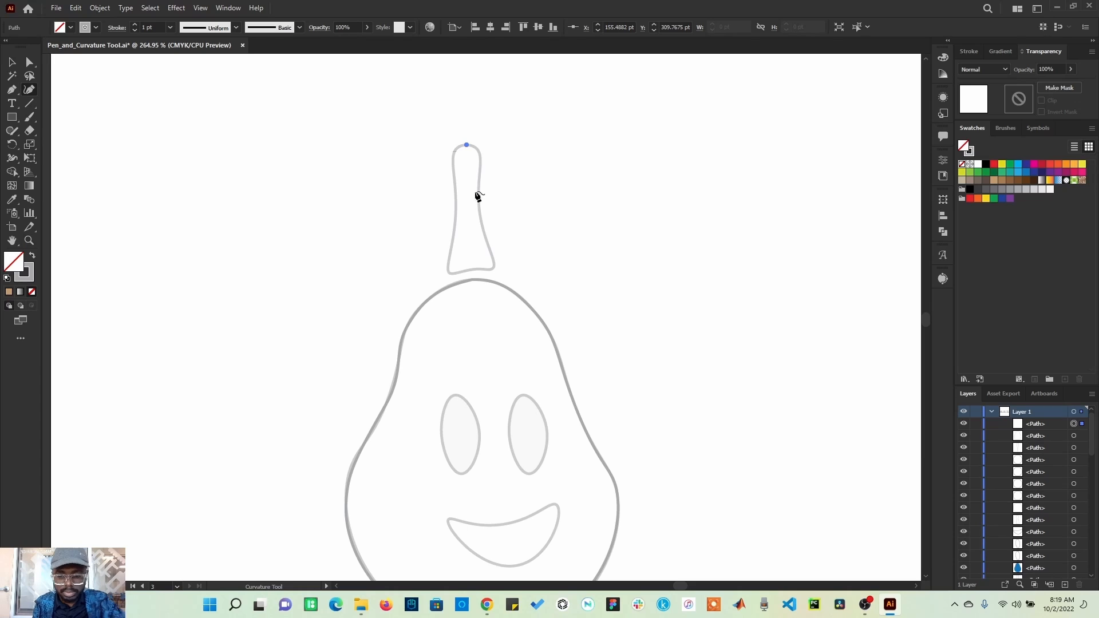
key(ctrl+z)
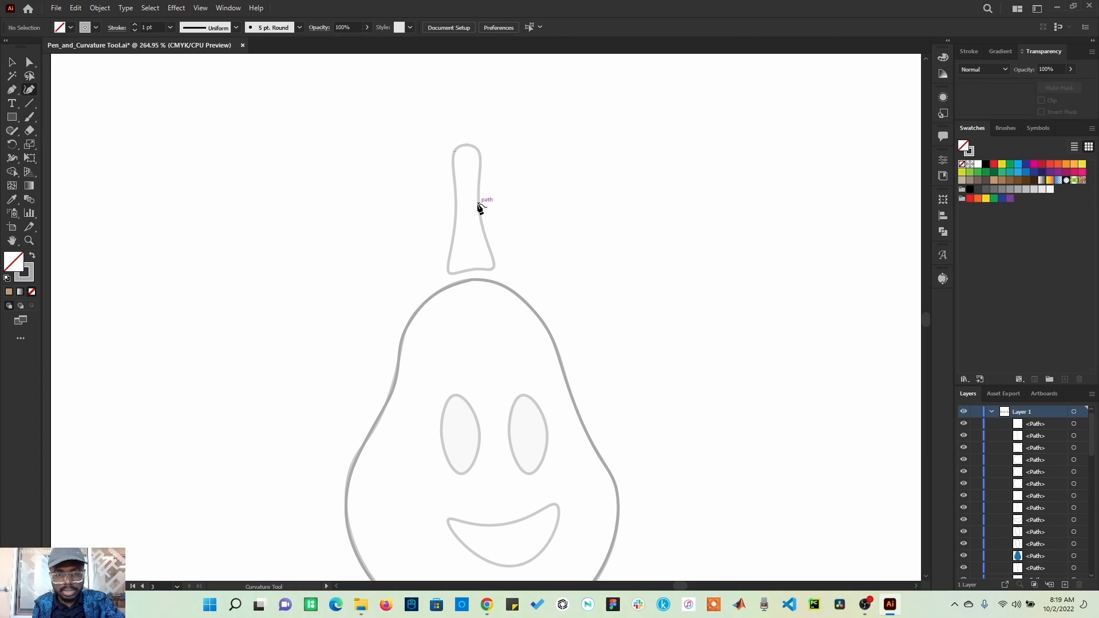
Trace the pear's stem clockwise from its upper-left shoulder with smooth curvature points and close it, about 18 pt wide and 47 pt tall.
click(455, 151)
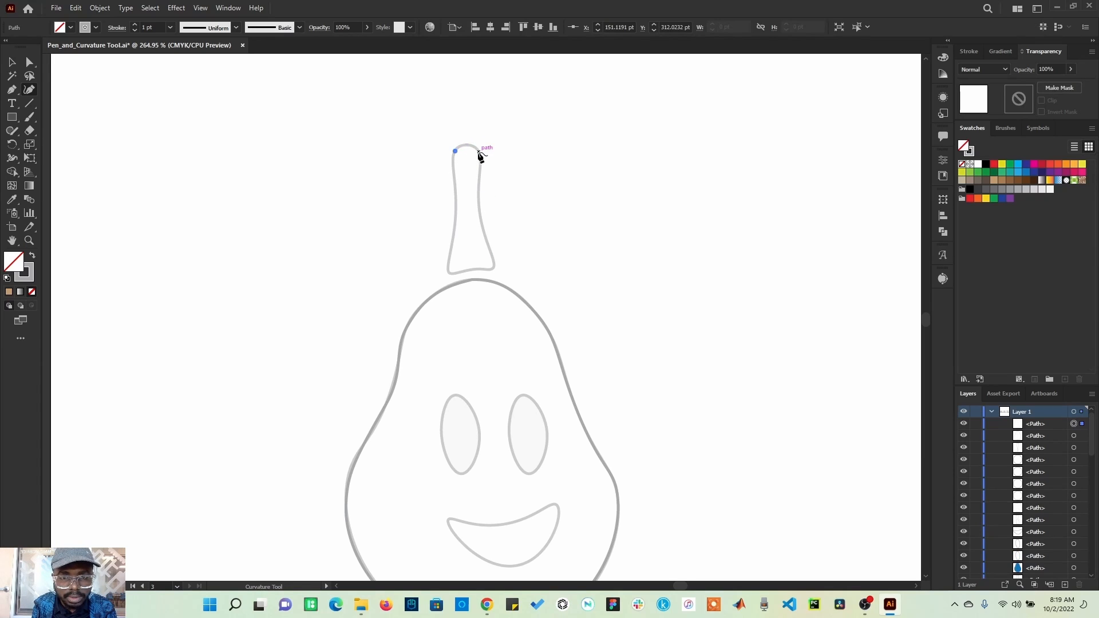
click(479, 153)
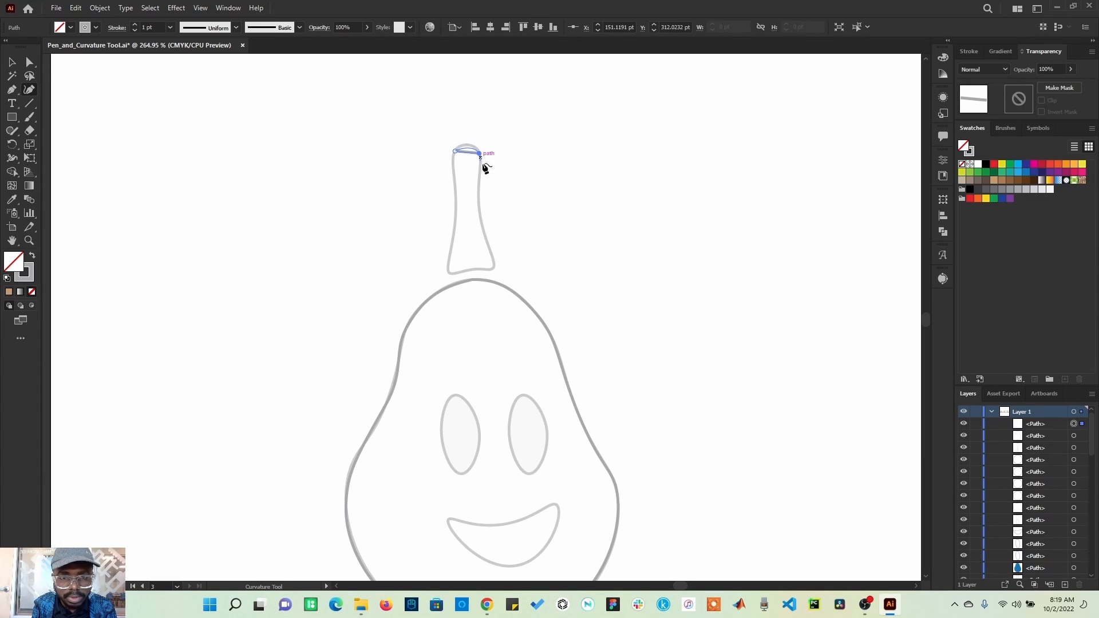
click(479, 199)
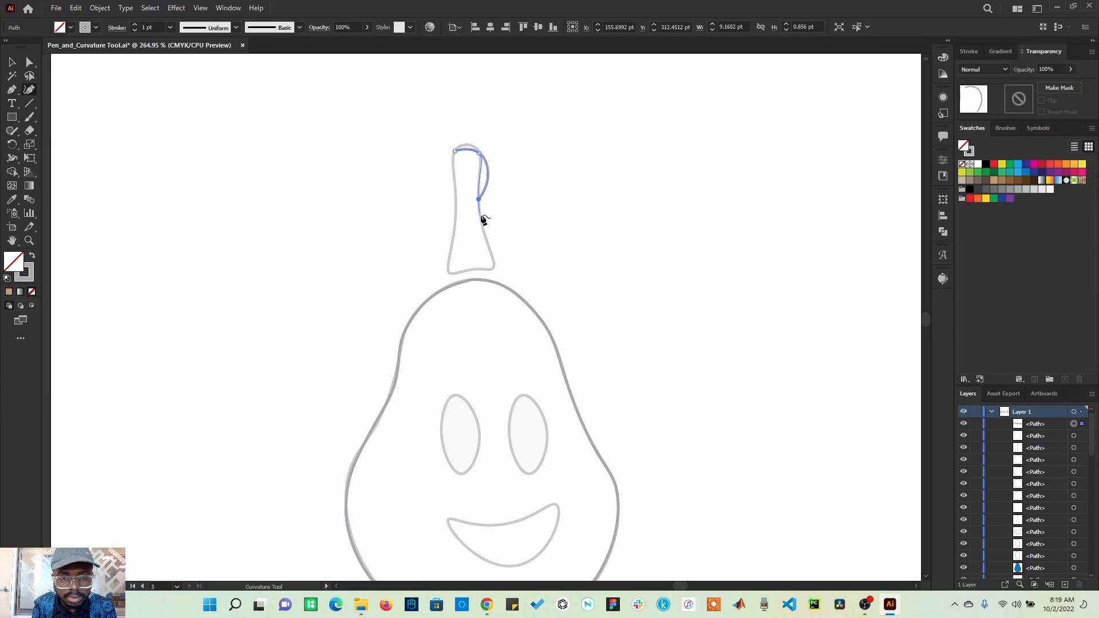
click(495, 266)
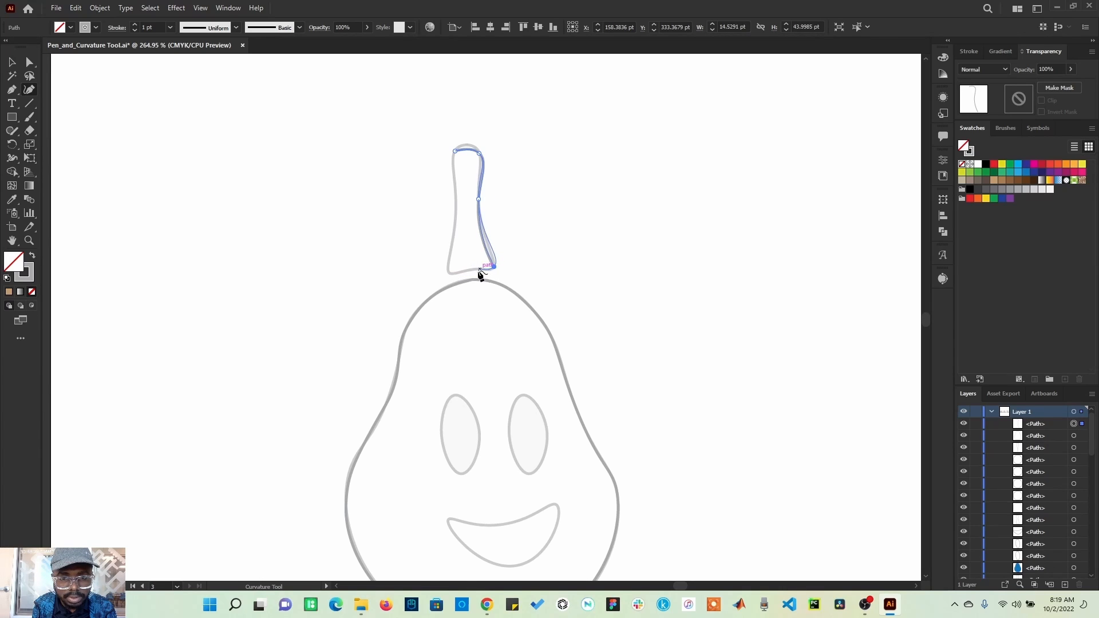
click(471, 269)
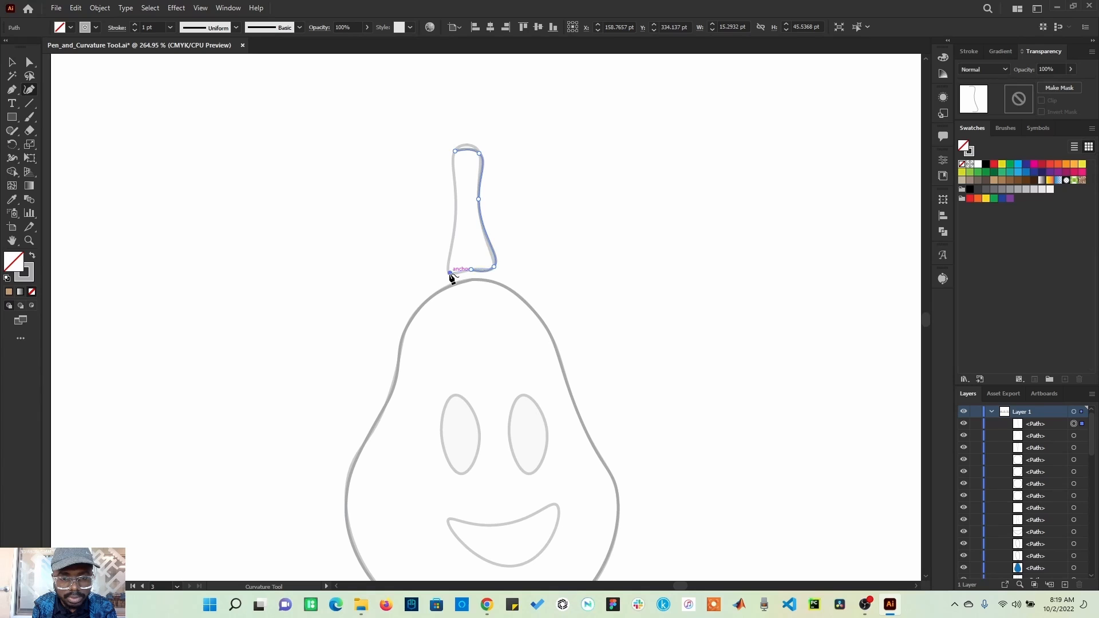
click(450, 274)
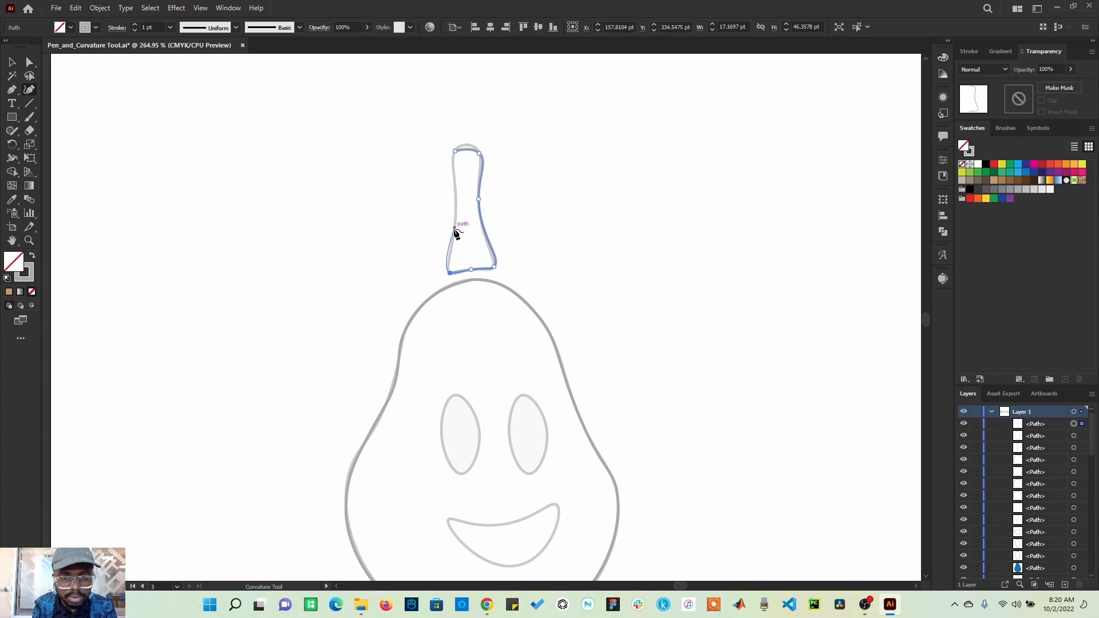
click(454, 231)
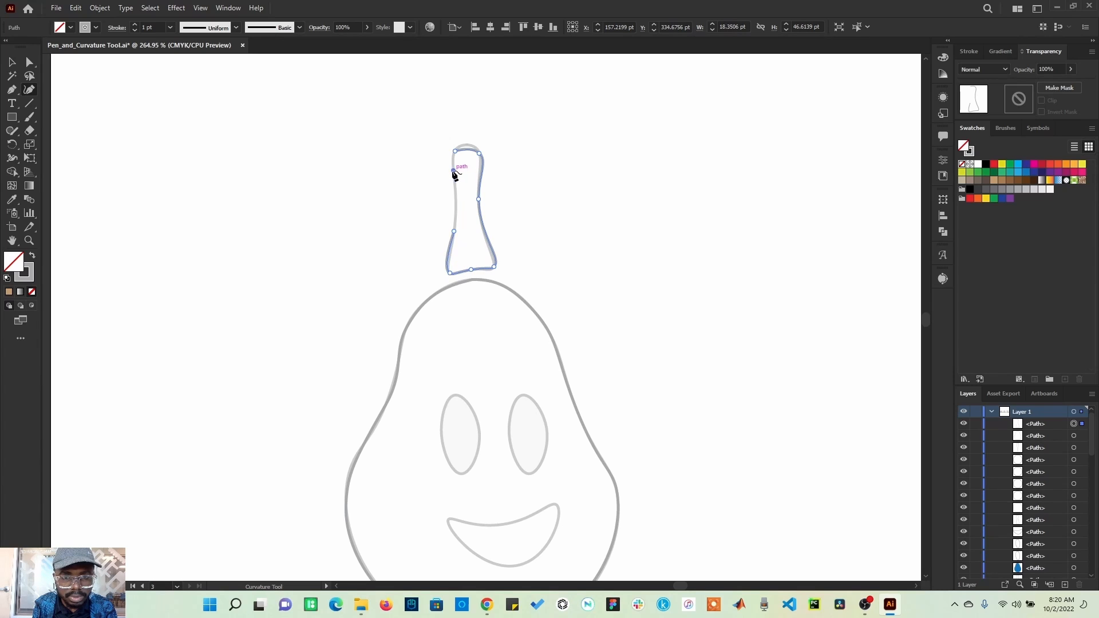
click(454, 171)
click(454, 154)
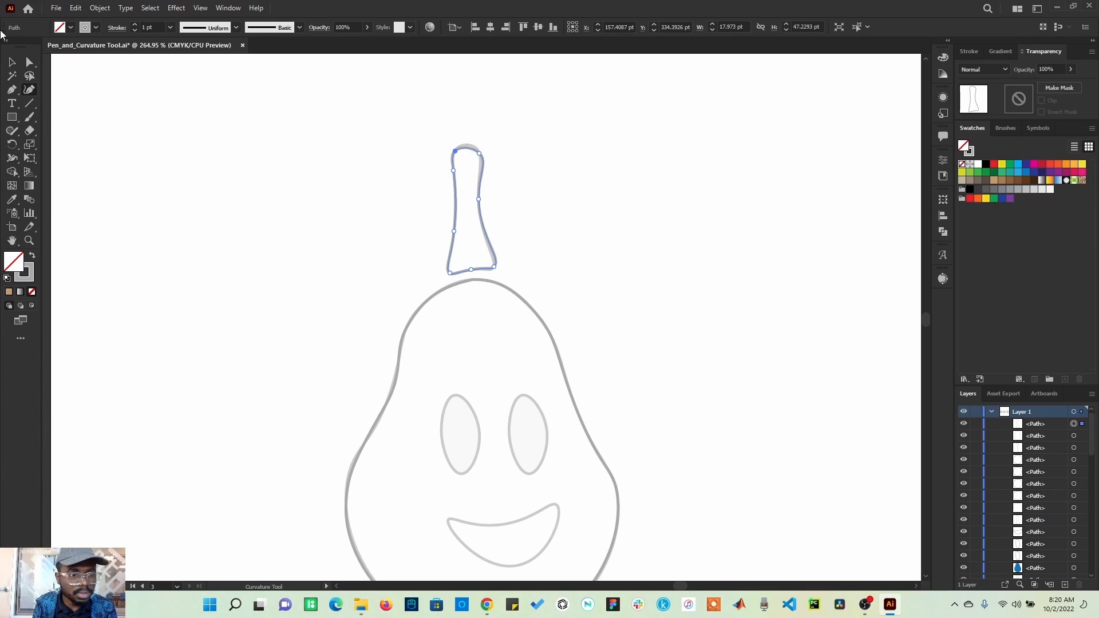
Reshape the stem's rounded top at its upper-right anchor with Direct Selection to follow the template, and deselect the path.
click(29, 62)
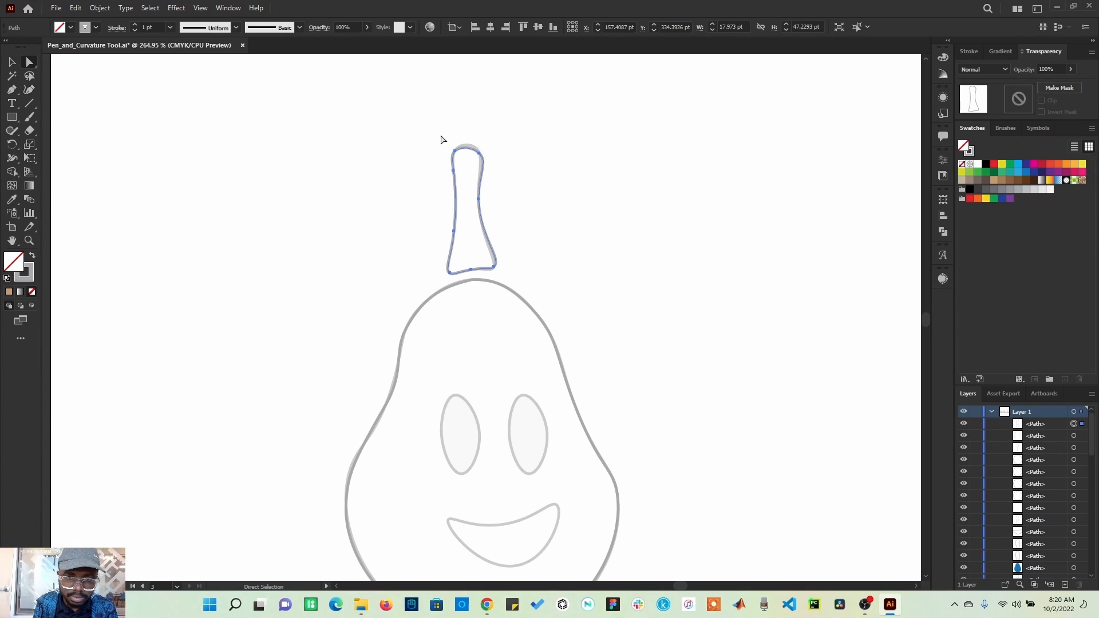
click(479, 153)
drag(475, 149, 480, 155)
click(495, 157)
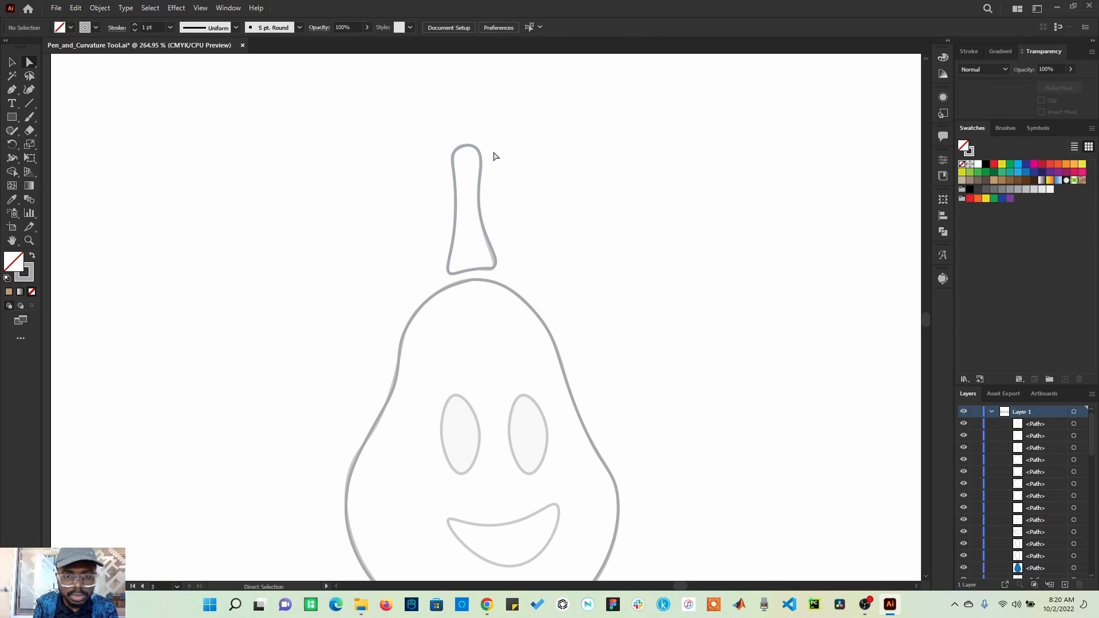
Trace the pear's left eye with four smooth curvature points as a closed oval, about 14 pt wide and 29 pt tall.
drag(632, 496, 552, 368)
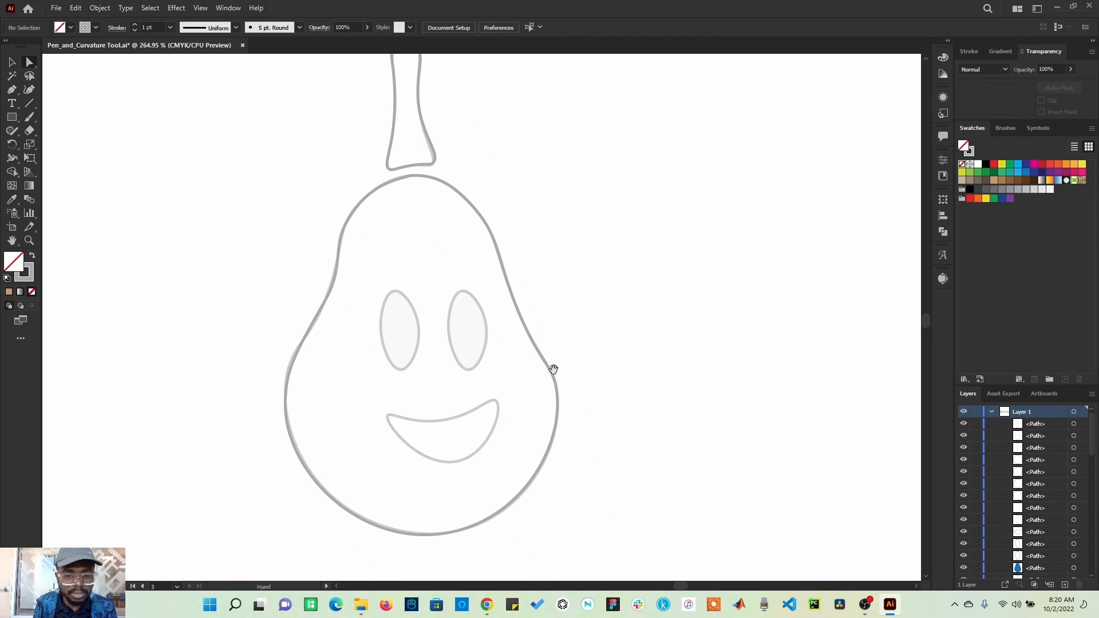
click(29, 89)
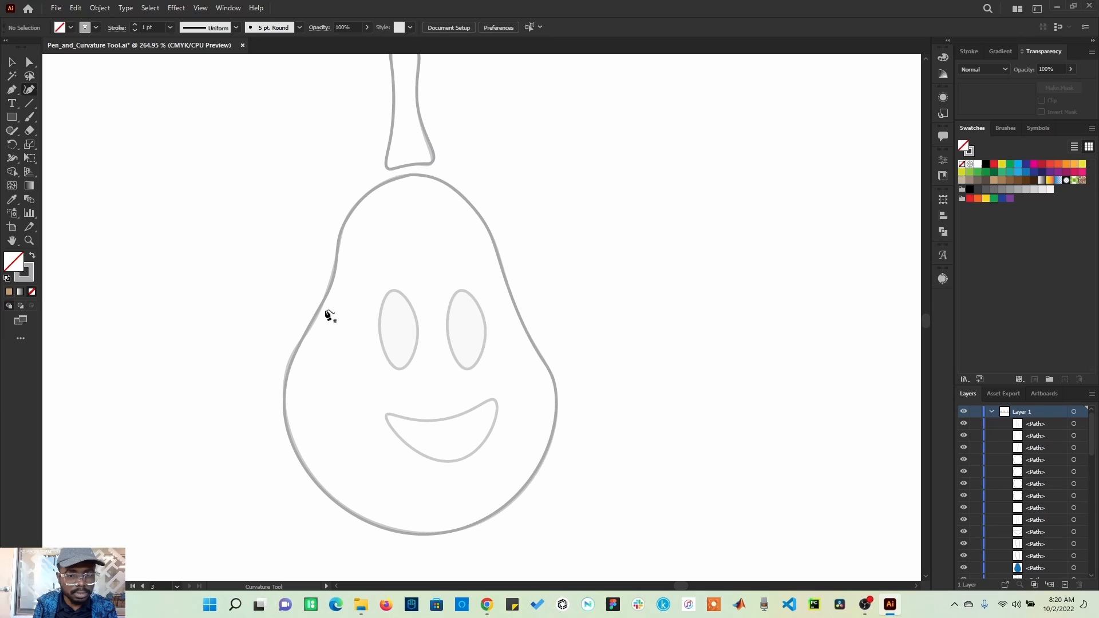
click(393, 291)
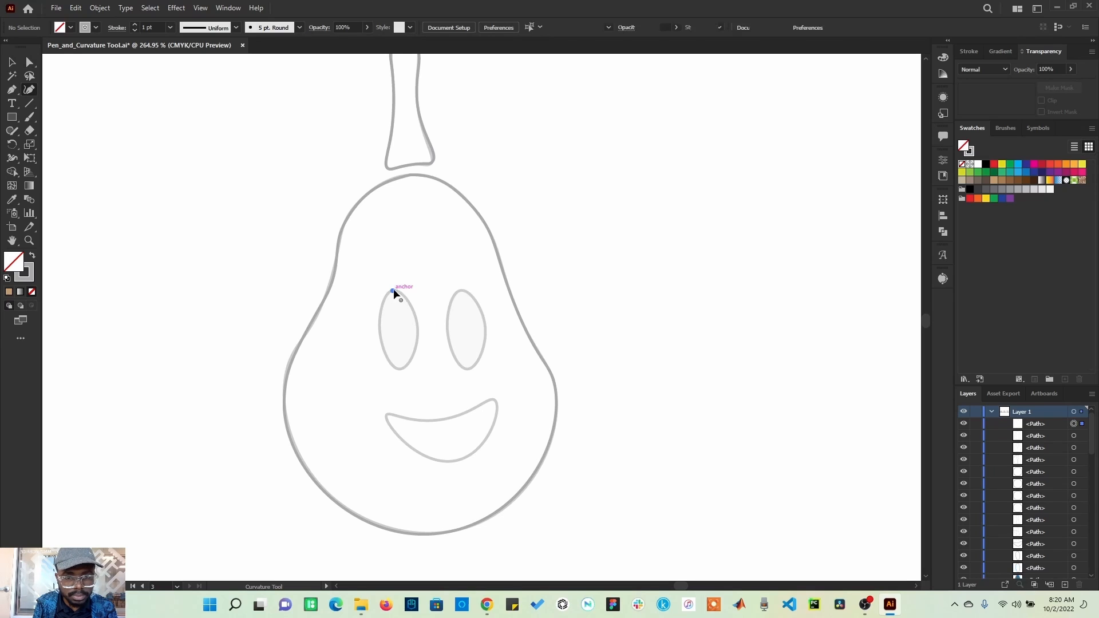
click(418, 337)
click(400, 370)
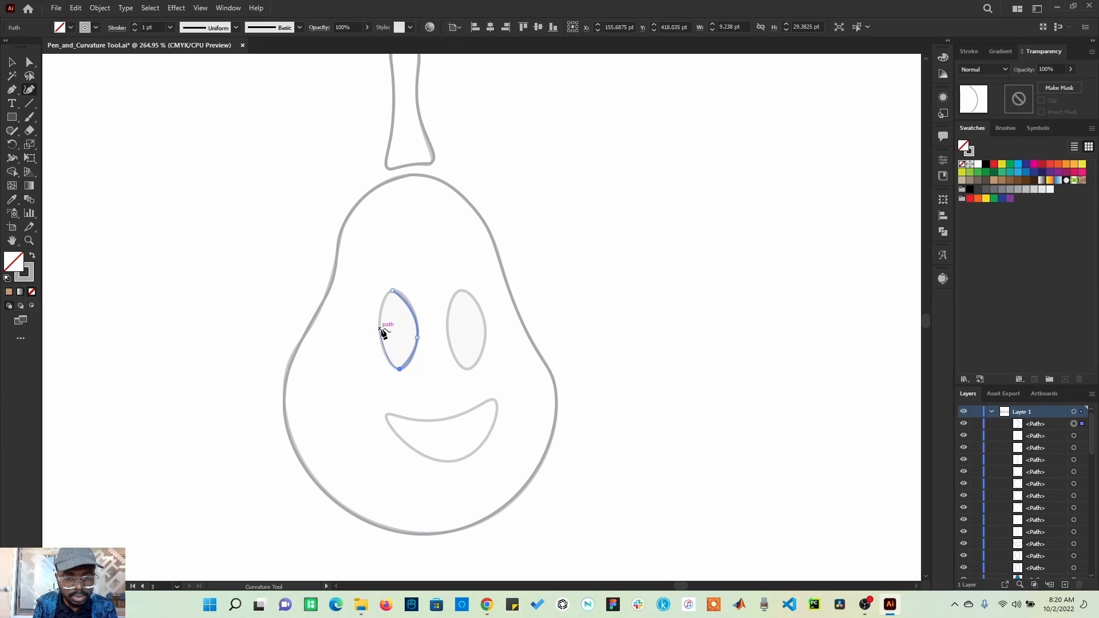
click(379, 325)
click(392, 293)
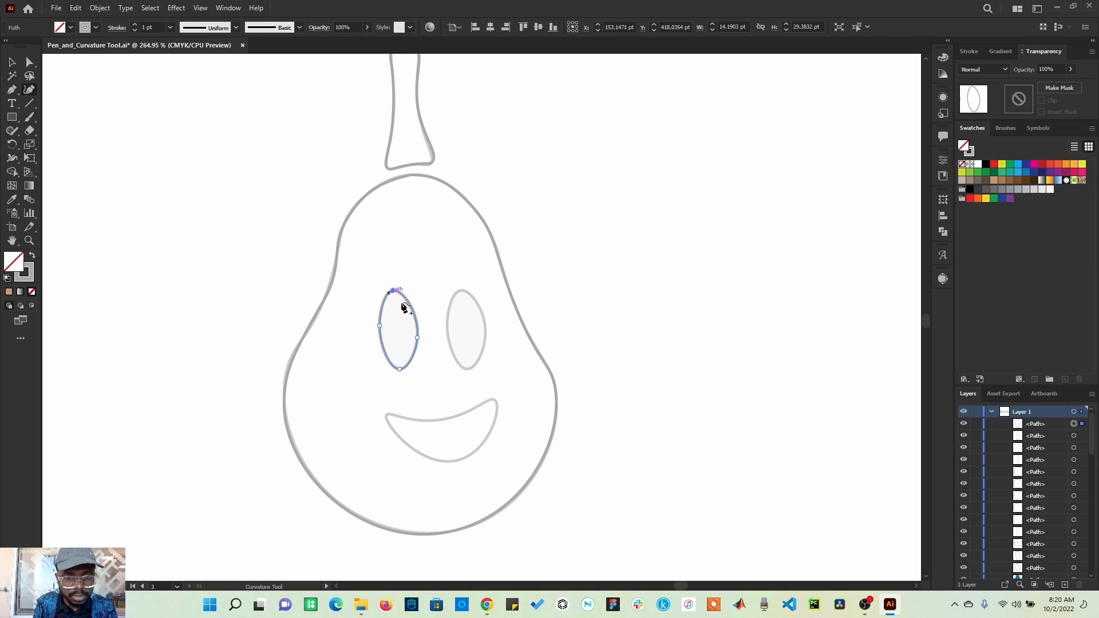
Trace the pear's right eye as a closed four-point curvature oval, about 14 pt wide and 29 pt tall.
click(462, 291)
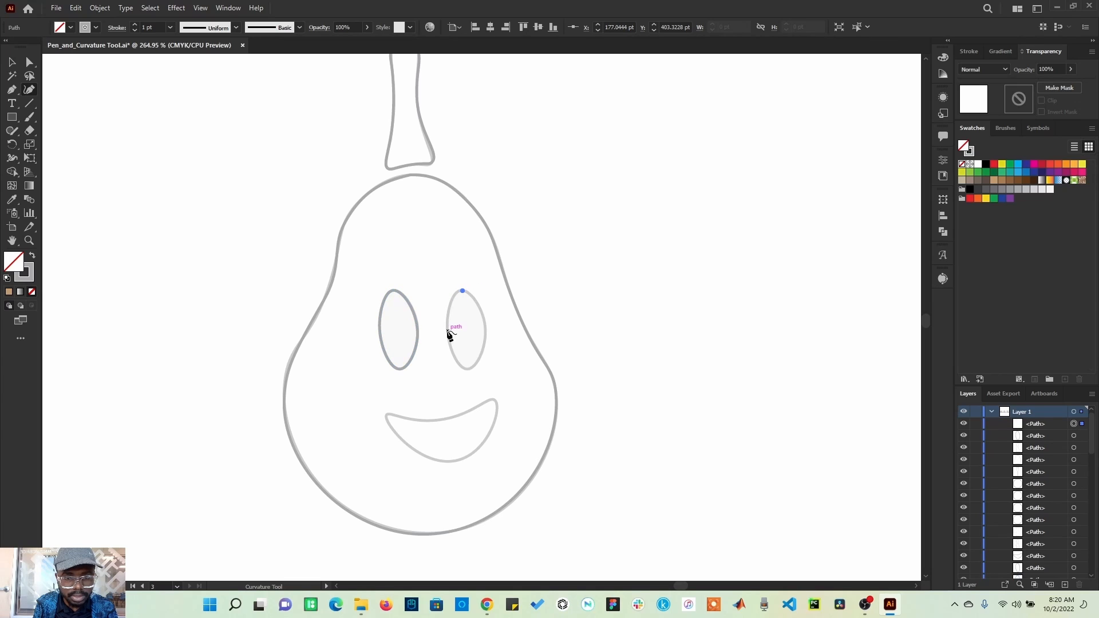
click(447, 332)
click(467, 370)
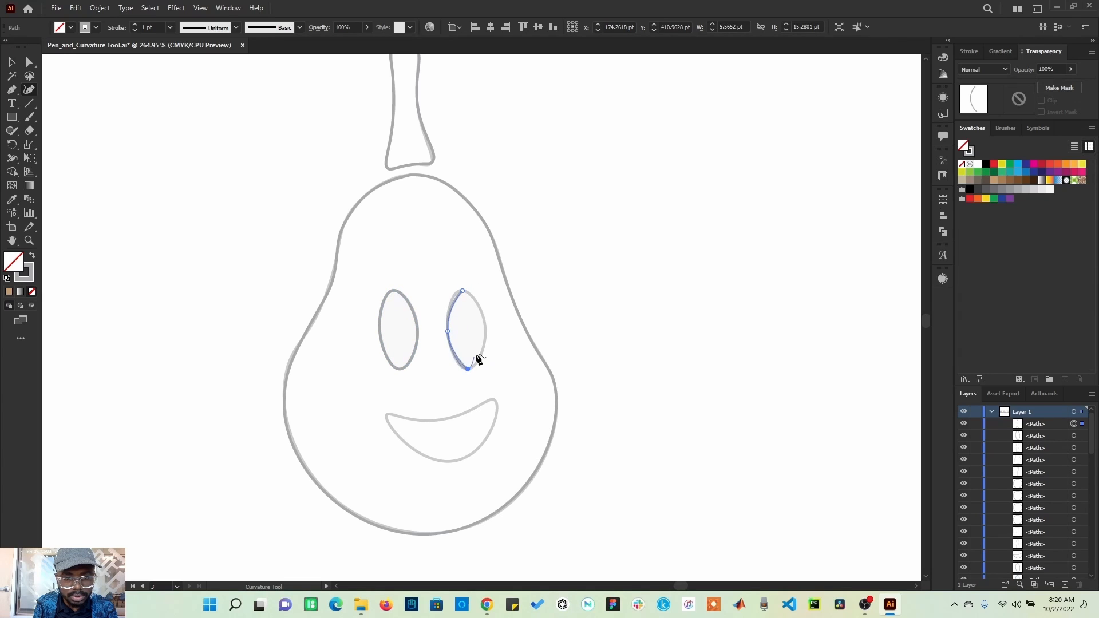
click(484, 332)
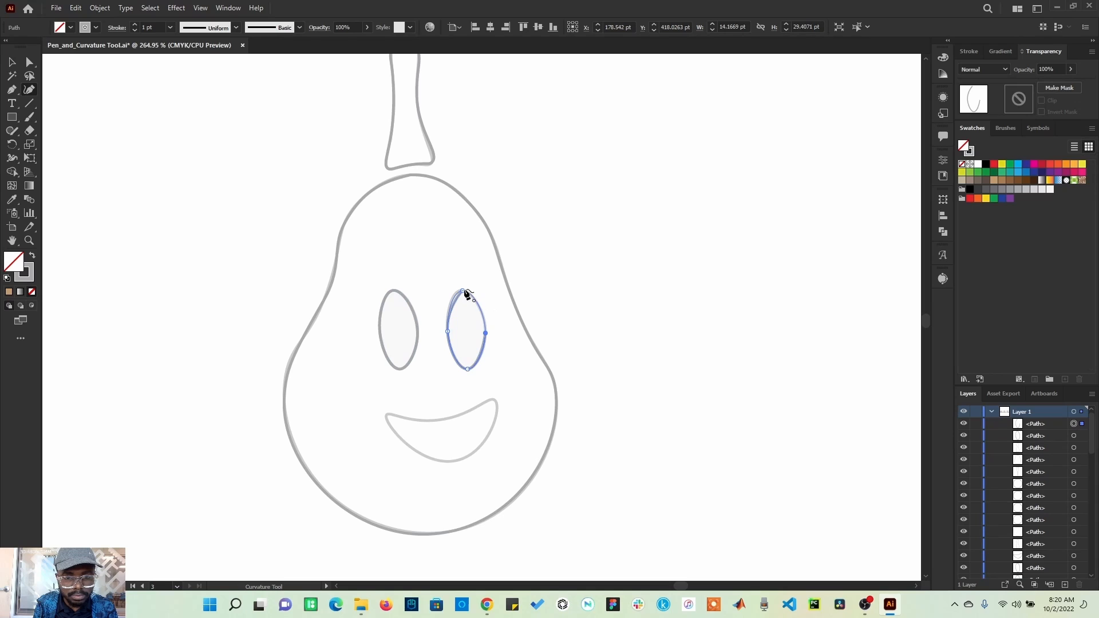
click(463, 292)
click(486, 333)
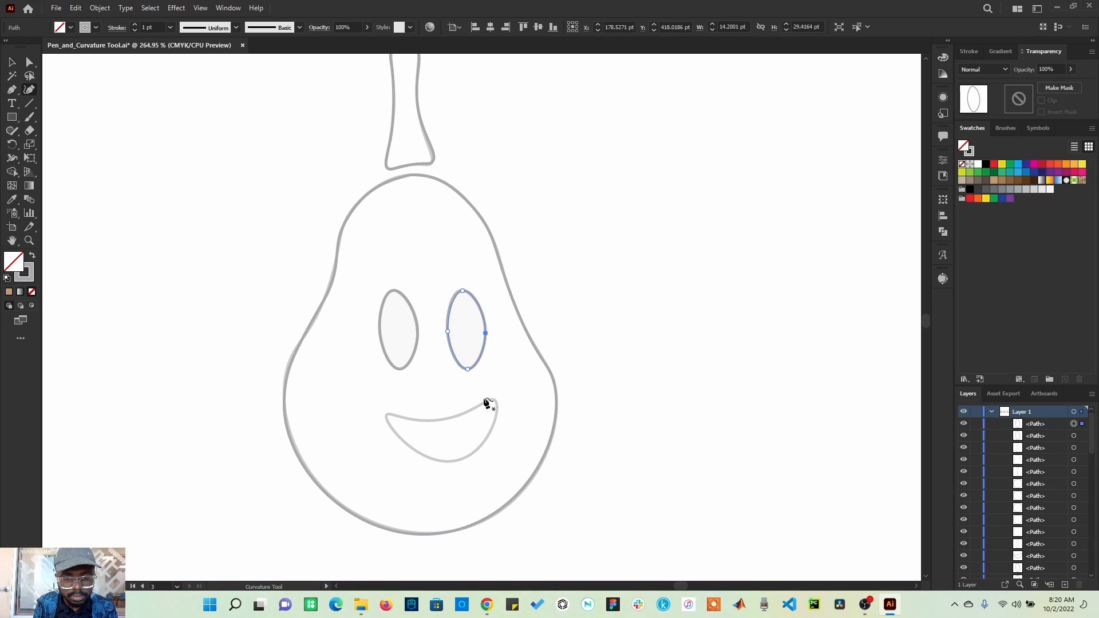
Trace the pear's smiling mouth as a closed curvature path about 41 pt wide and 24 pt tall, with an extra point below its left corner.
click(386, 415)
click(441, 420)
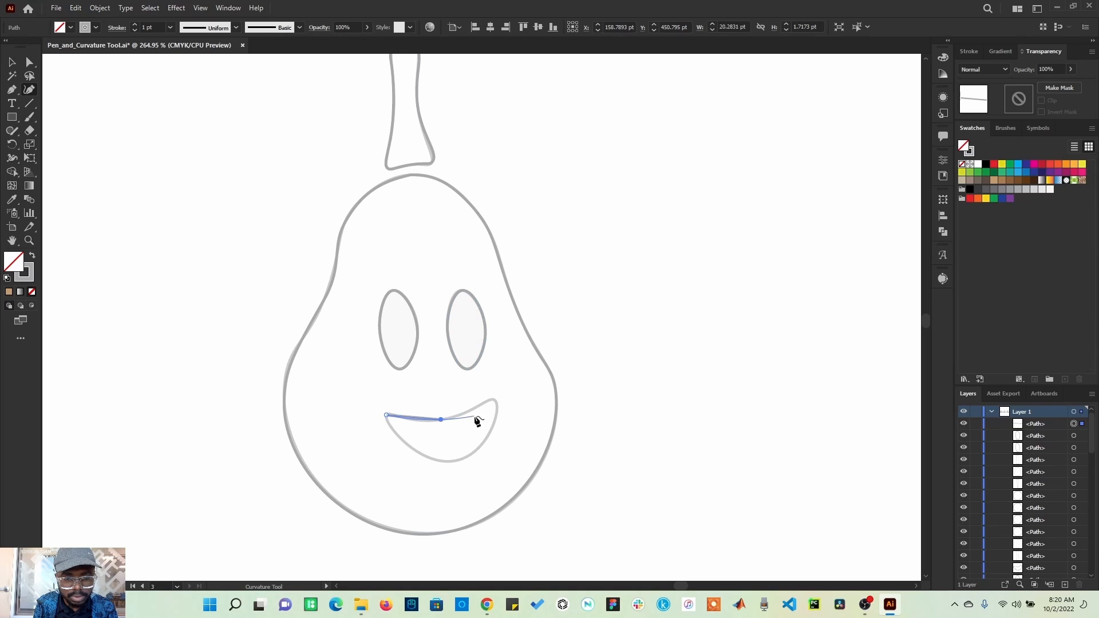
click(492, 399)
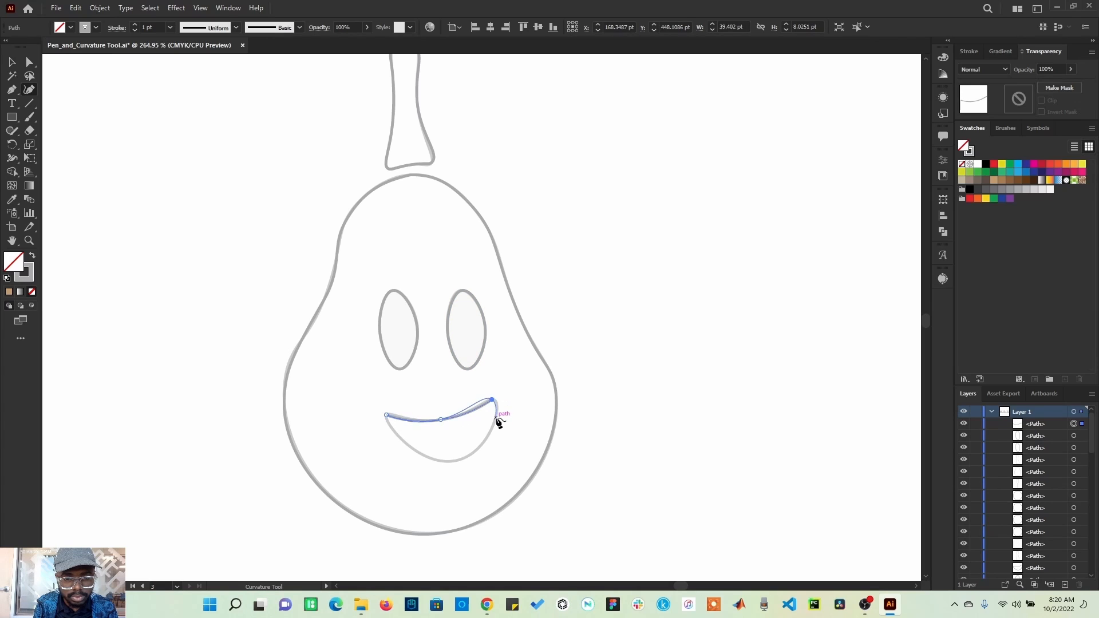
click(495, 418)
click(452, 461)
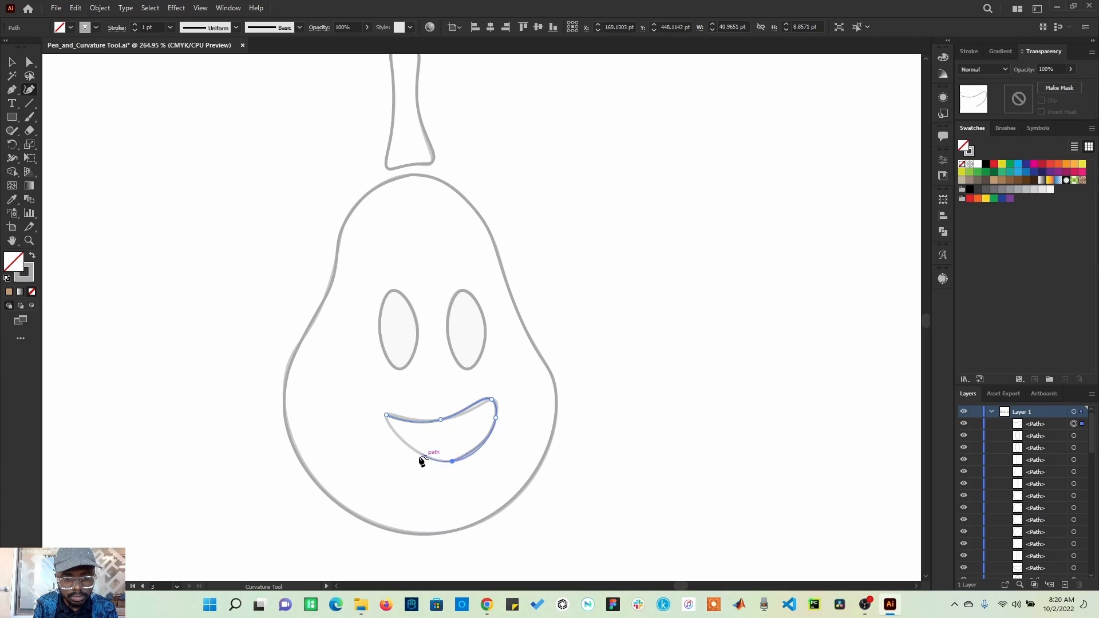
click(387, 415)
click(393, 429)
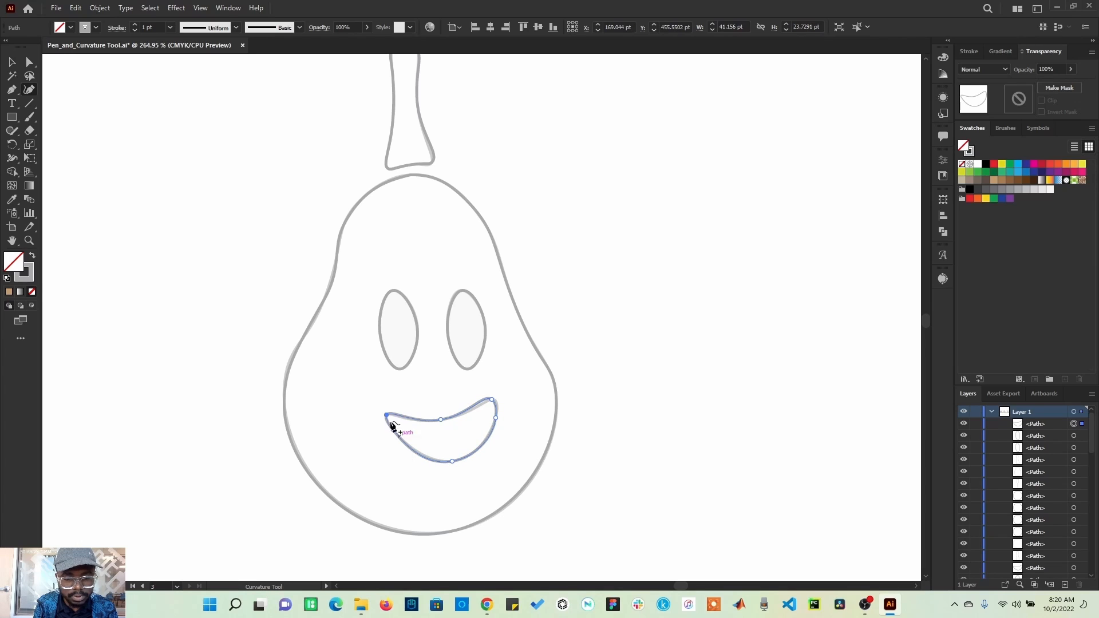
click(12, 62)
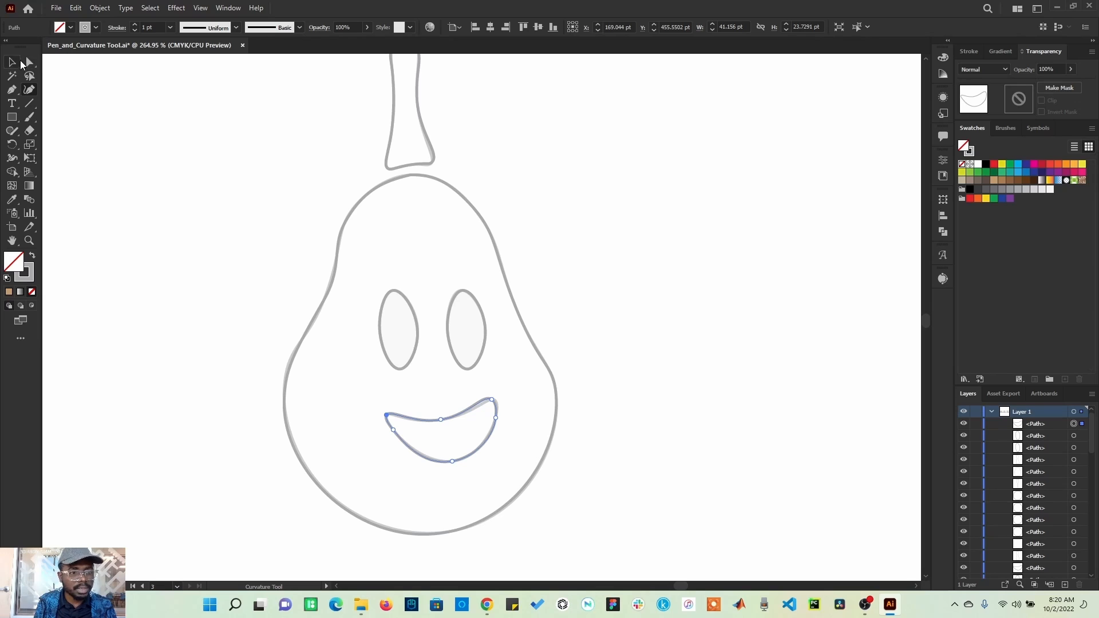
click(189, 302)
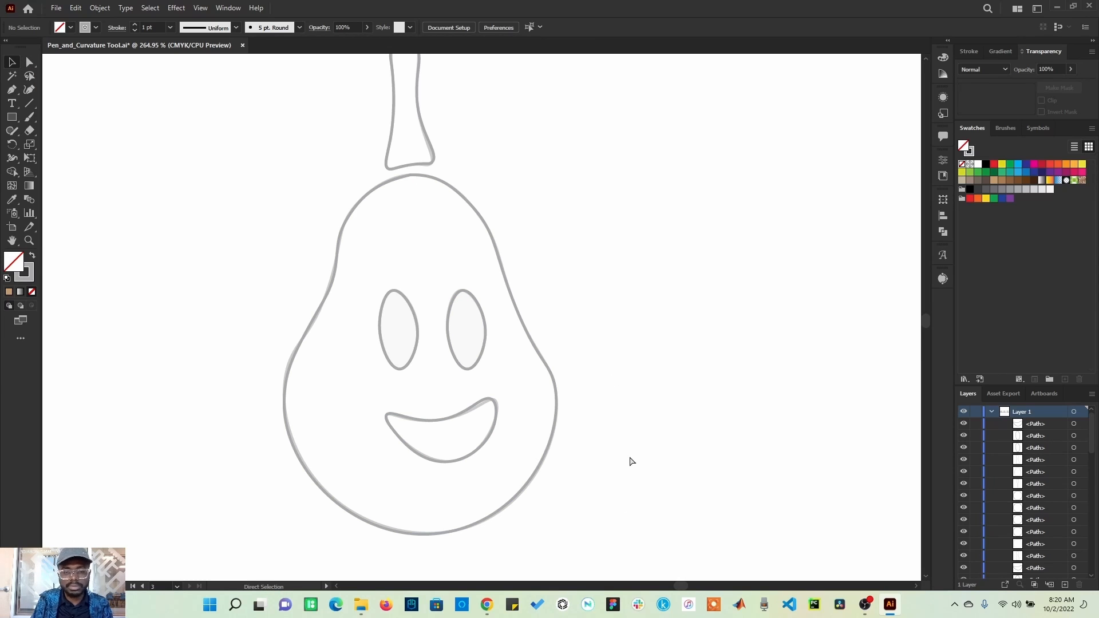
Fill the traced pear body with the magenta swatch.
key(ctrl+0)
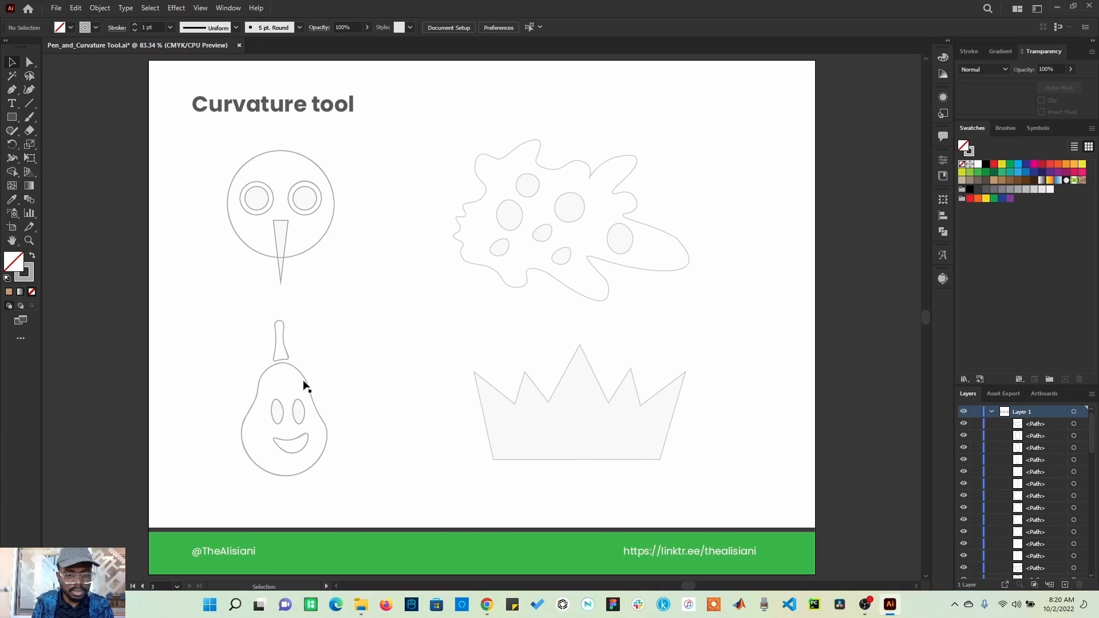
click(306, 385)
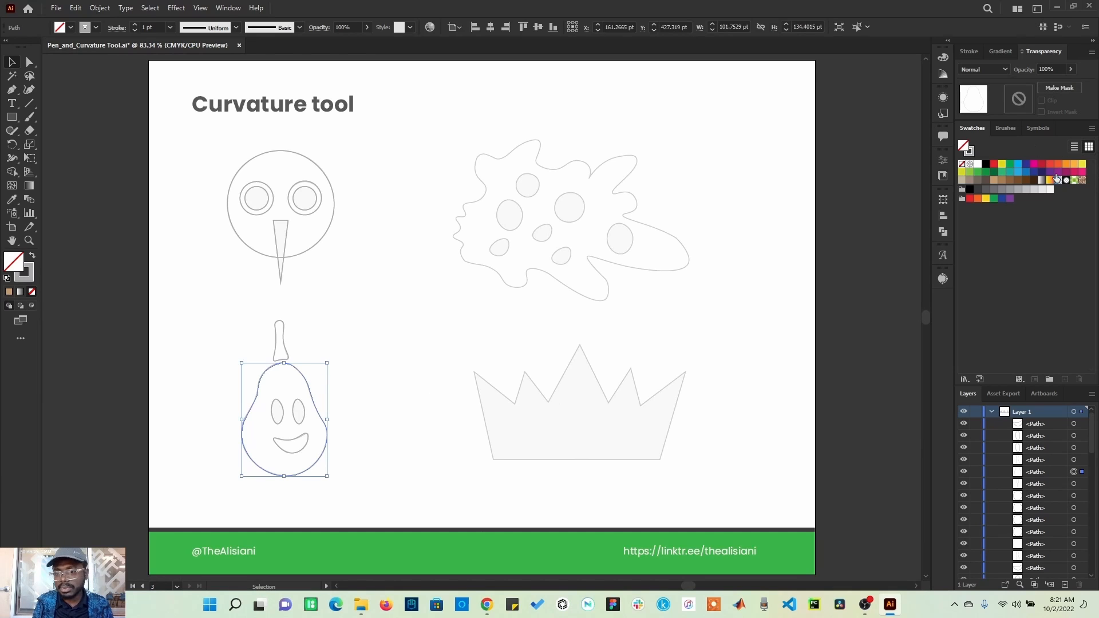
click(1039, 166)
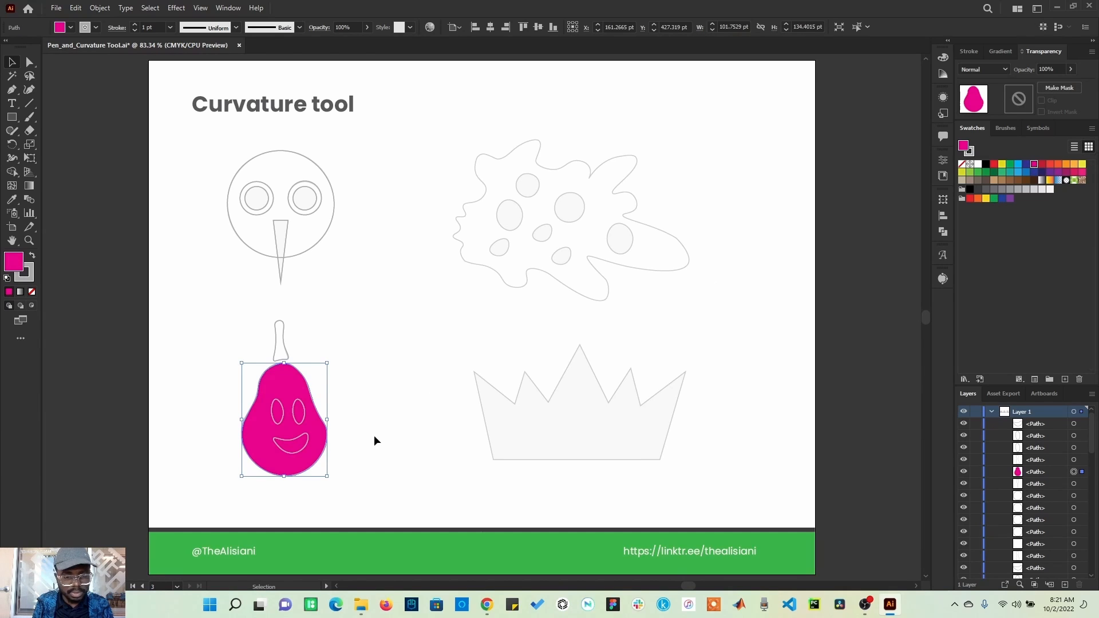
Fill the pear's two traced eyes and its smiling mouth with the yellow swatch.
click(299, 412)
shift+click(273, 412)
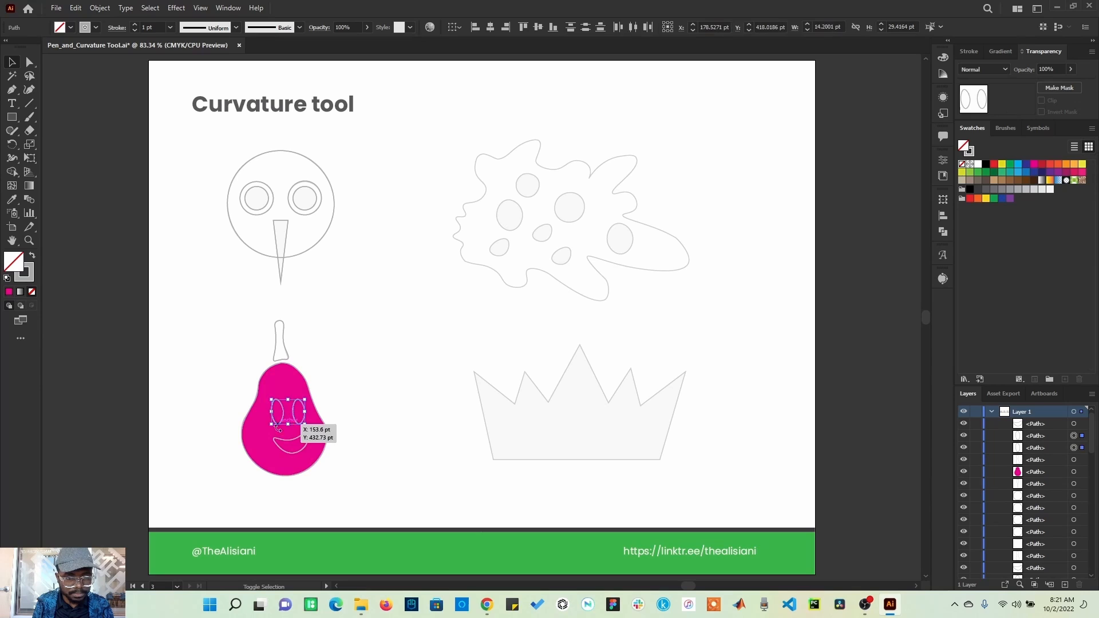
shift+click(288, 444)
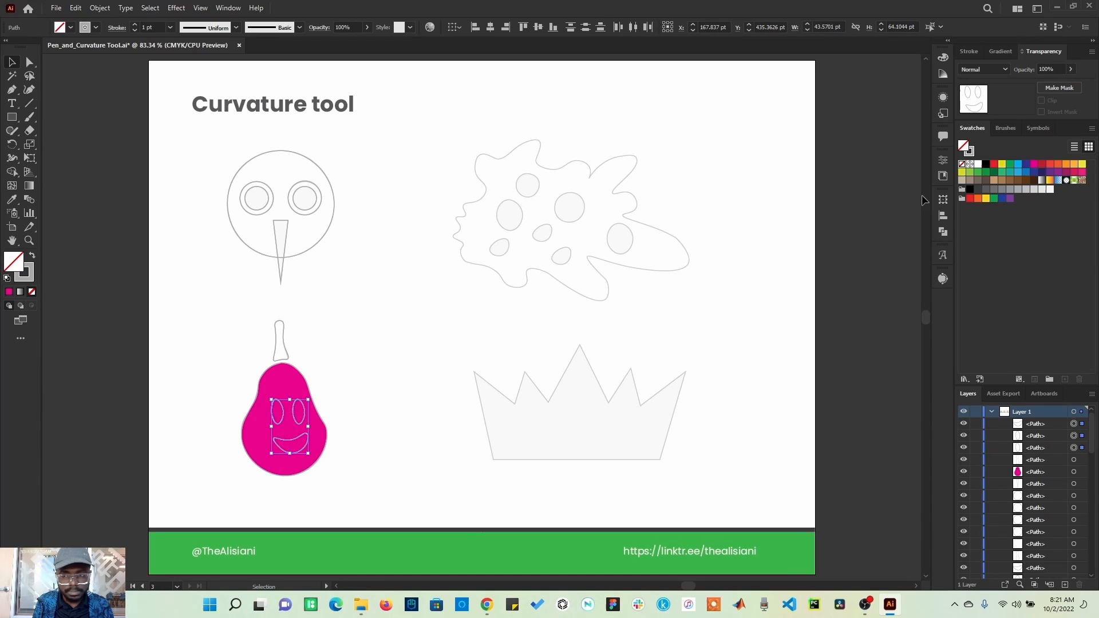
click(1002, 165)
click(418, 326)
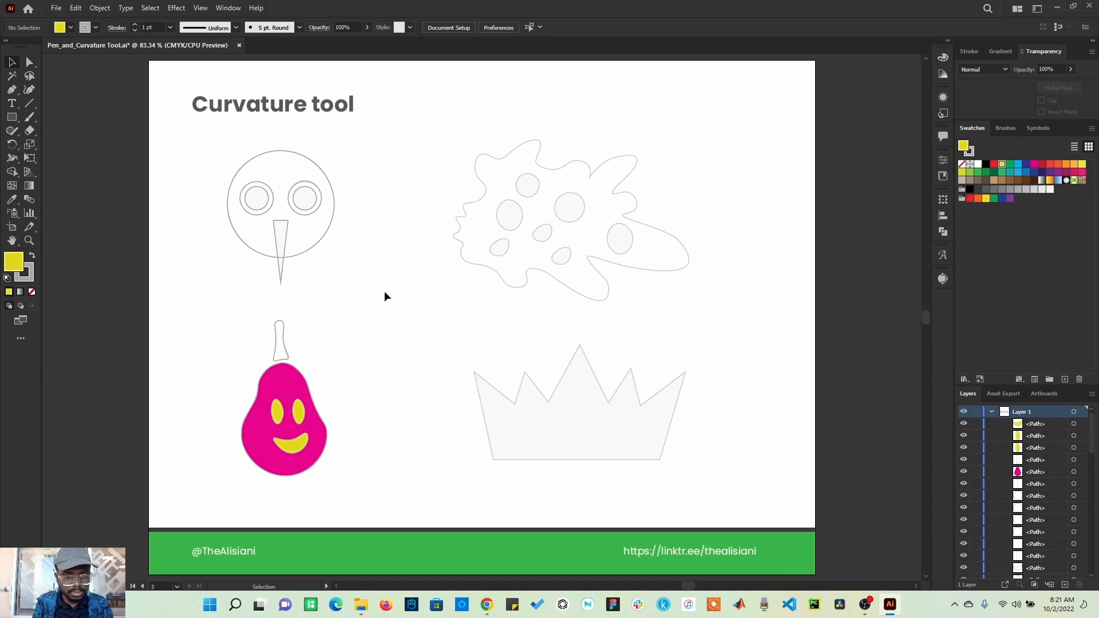
Fill the large round head above the pear with the orange swatch.
click(332, 208)
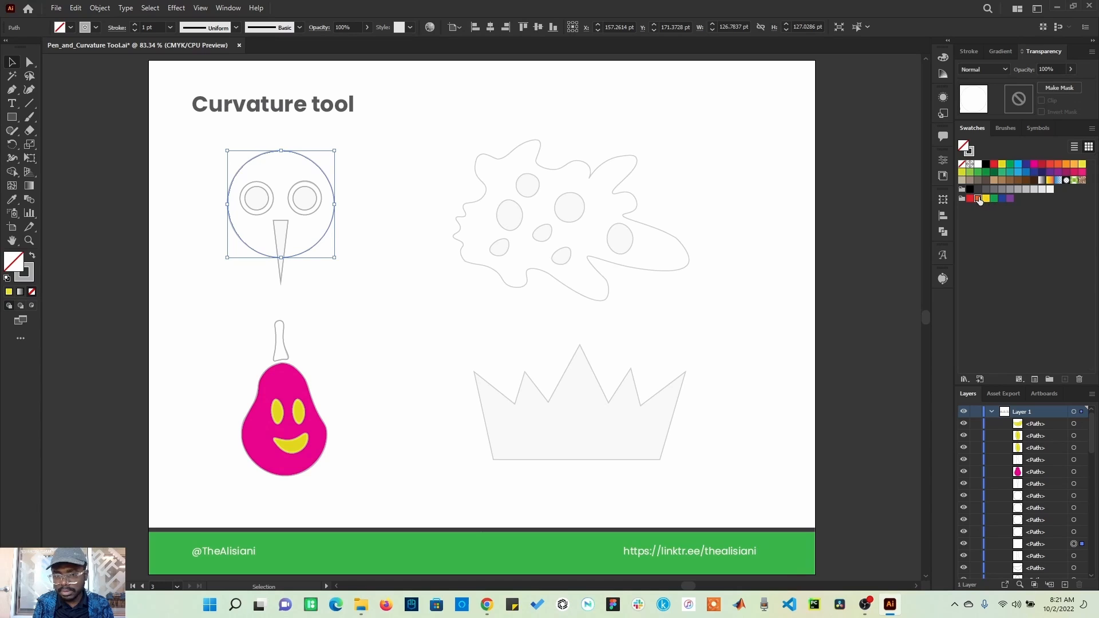
click(977, 198)
click(354, 238)
Fill the two inner eye circles on the orange head with the white swatch.
click(308, 206)
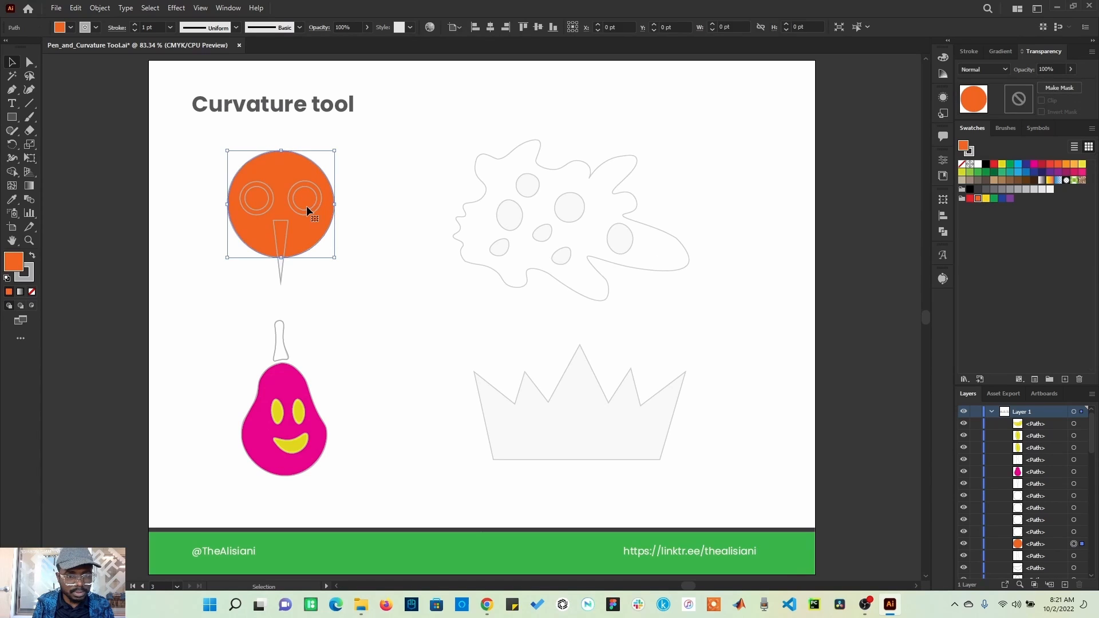
click(307, 208)
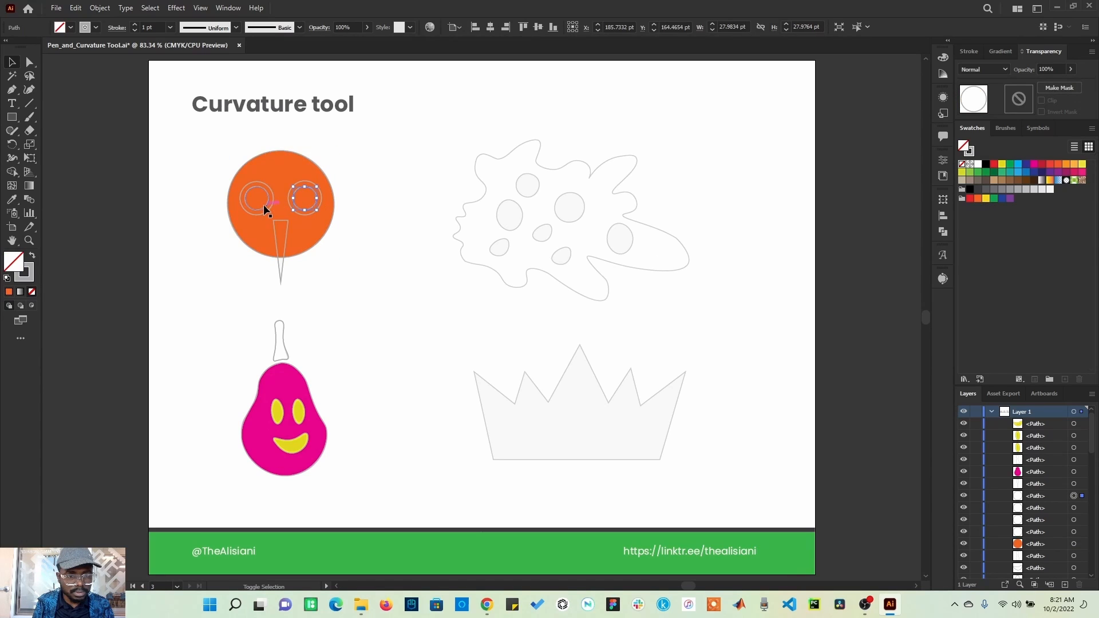
shift+click(263, 204)
click(979, 164)
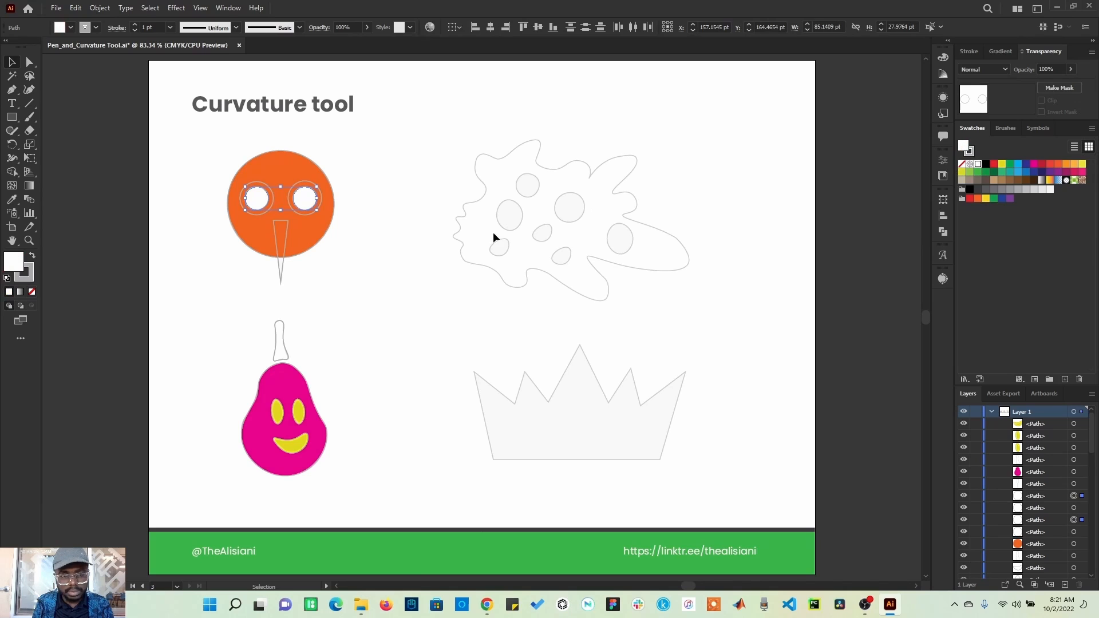
click(379, 228)
Fill the long pointed beak on the orange head with a medium grey swatch.
click(284, 232)
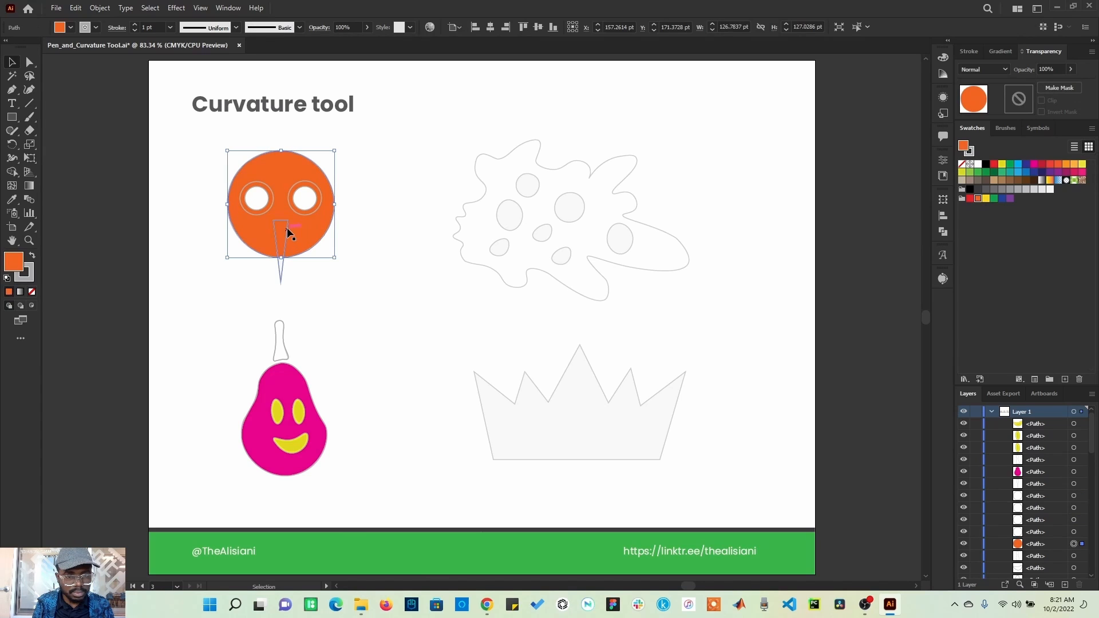
click(287, 225)
click(1006, 189)
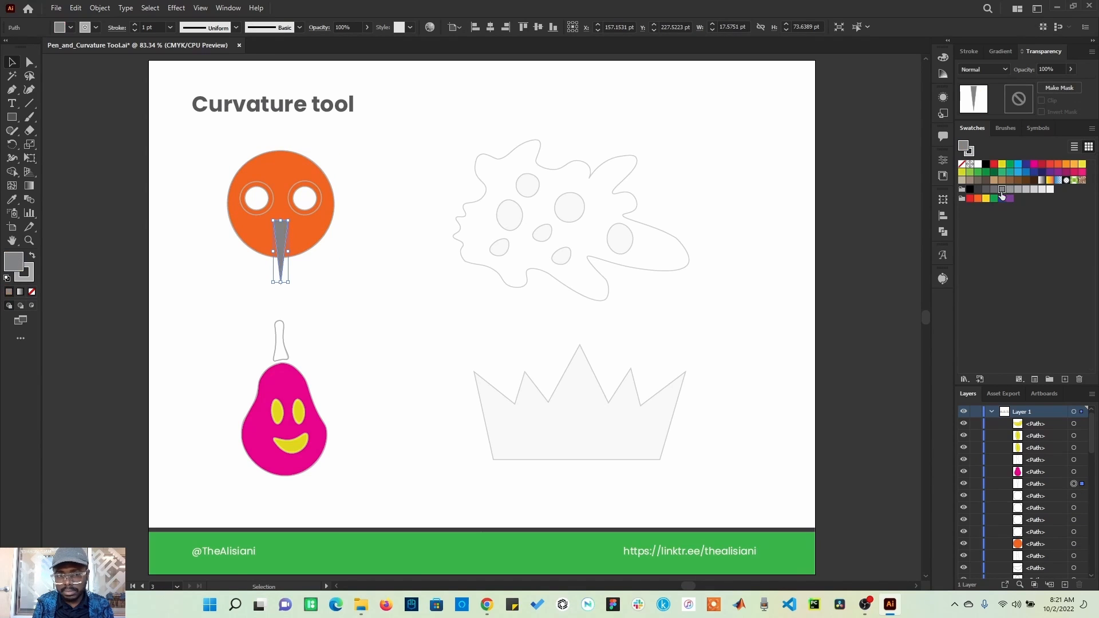
click(365, 244)
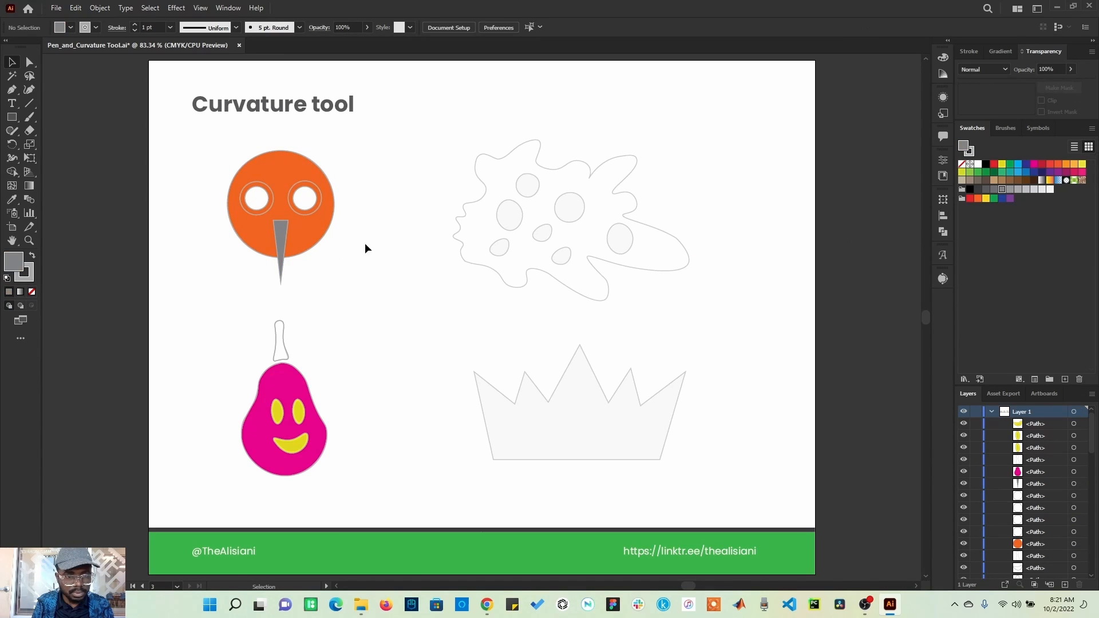
Fill the two outer eye circles on the orange head with a dark red swatch.
click(318, 205)
shift+click(270, 198)
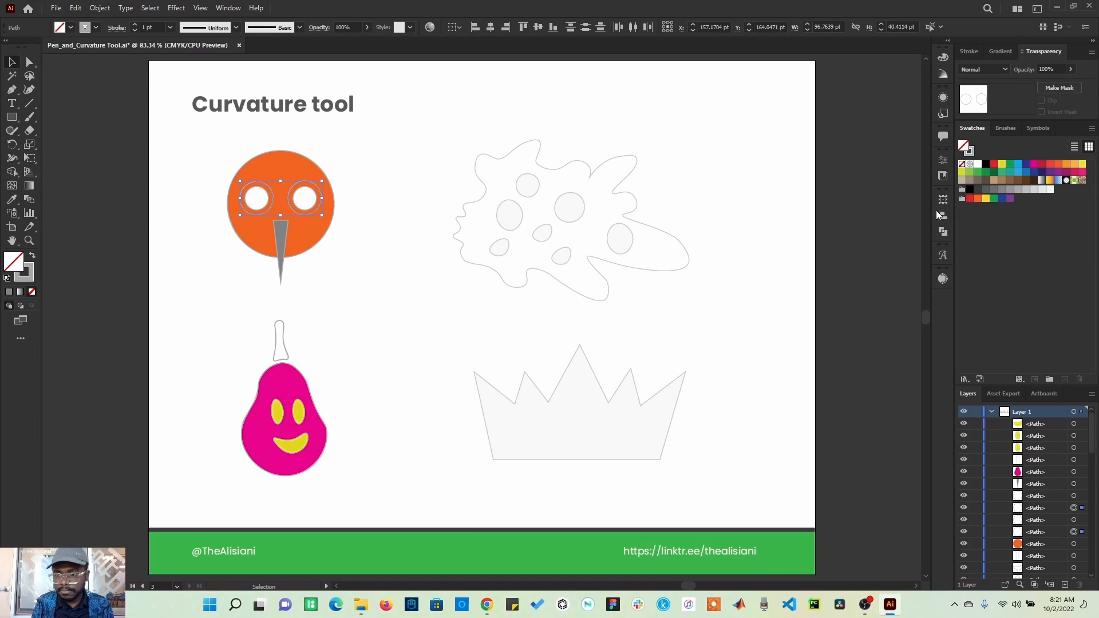
click(1049, 165)
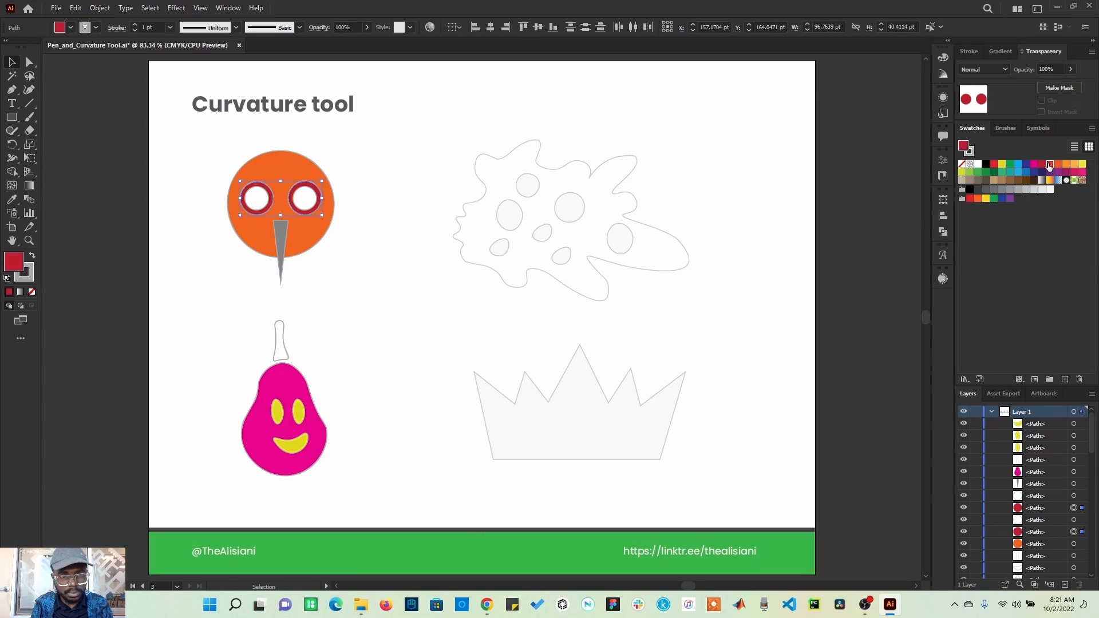
click(1042, 165)
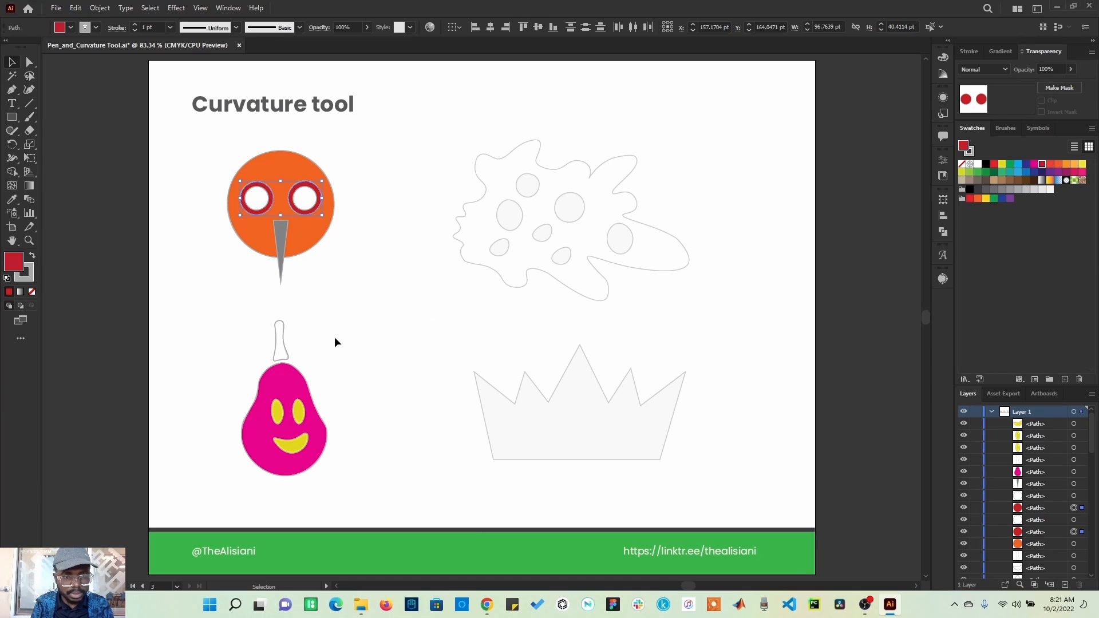
click(335, 337)
Recolour both inner eye circles on the orange head with the lightest grey swatch.
drag(499, 339, 540, 345)
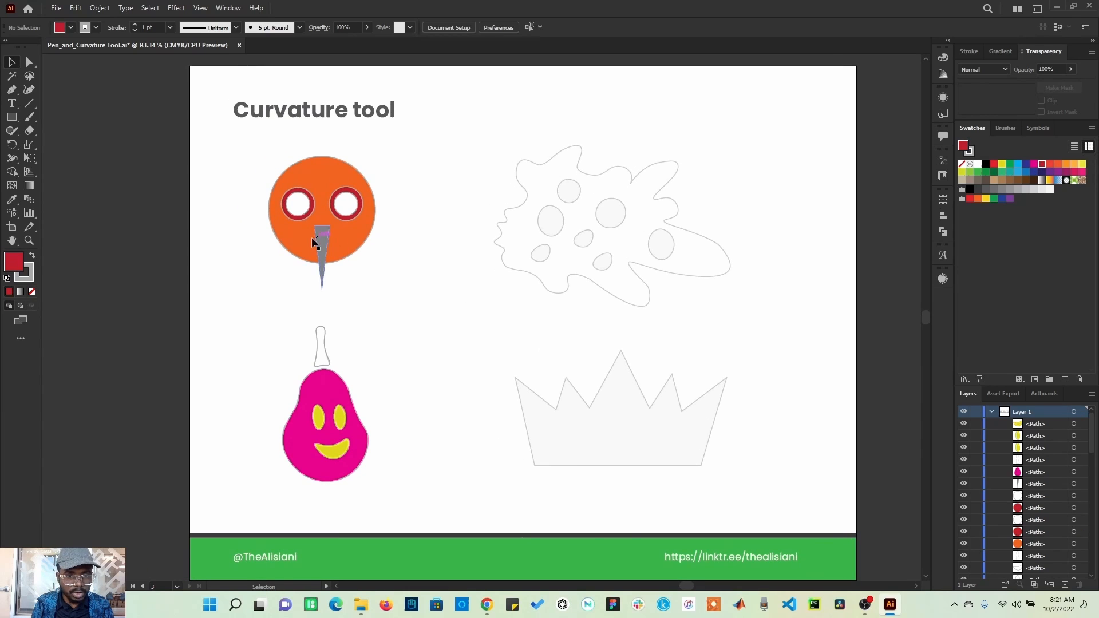
click(297, 205)
shift+click(346, 204)
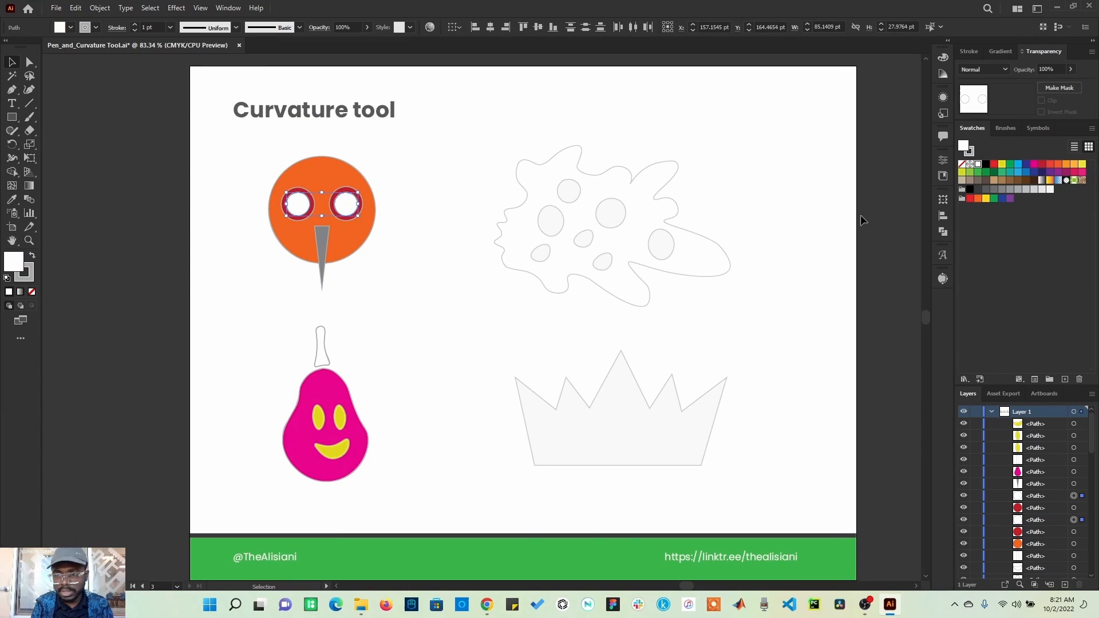
click(1050, 190)
click(823, 408)
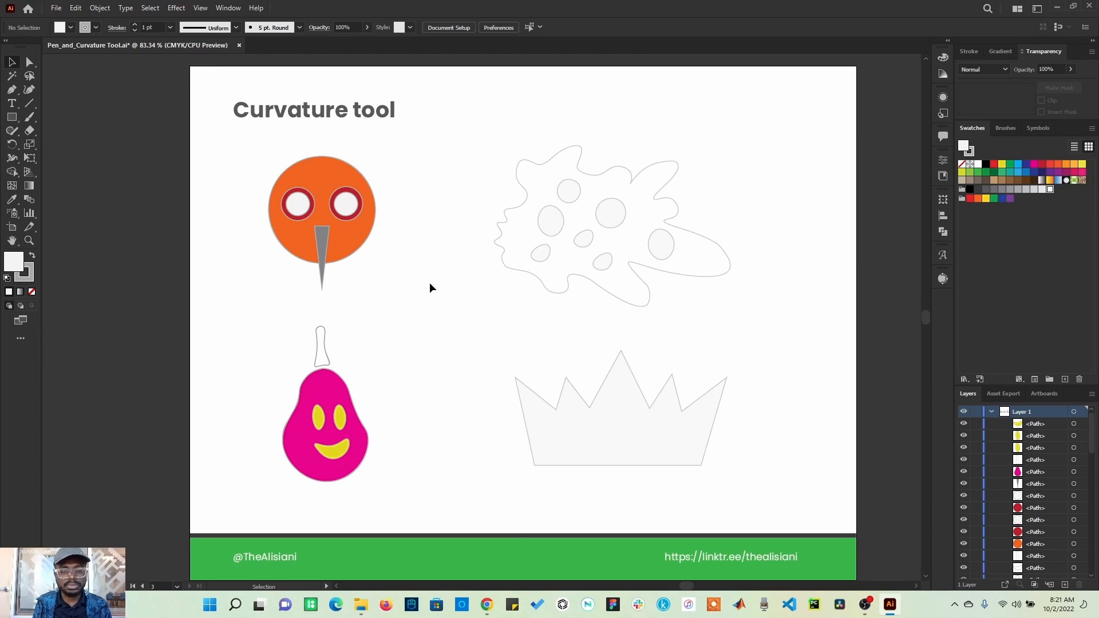
Fill the pear's traced stem with a light brown swatch.
click(319, 350)
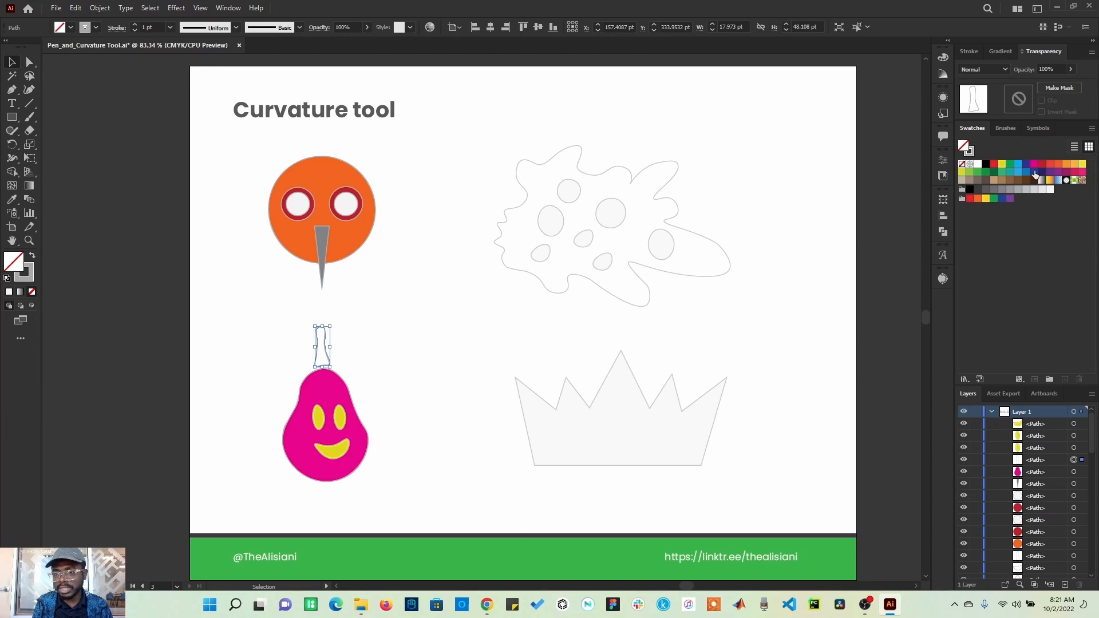
click(1003, 181)
click(785, 300)
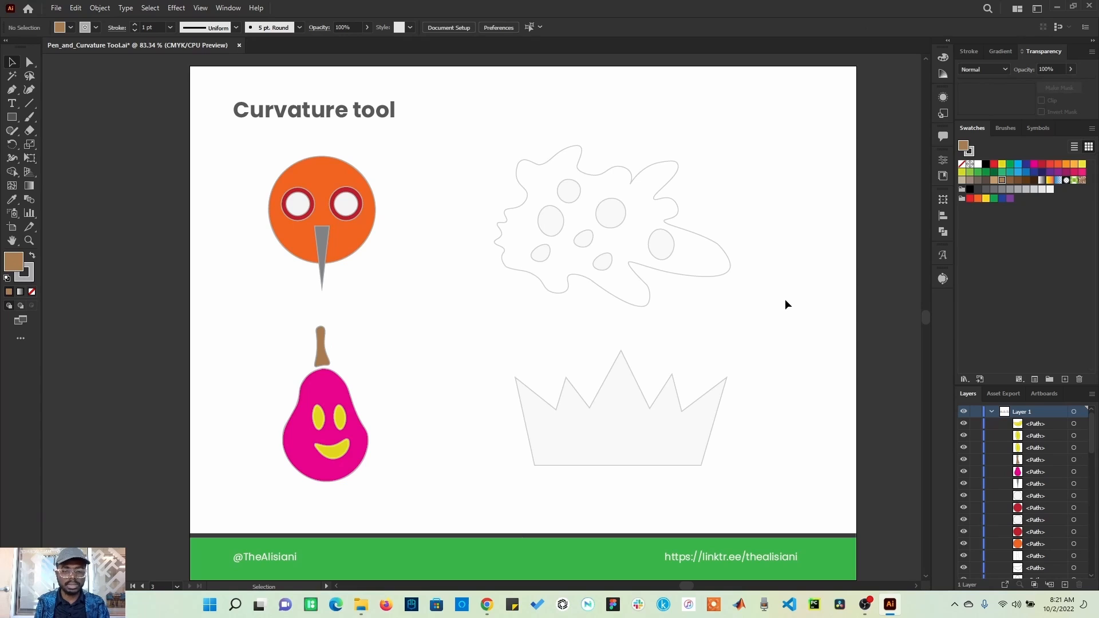